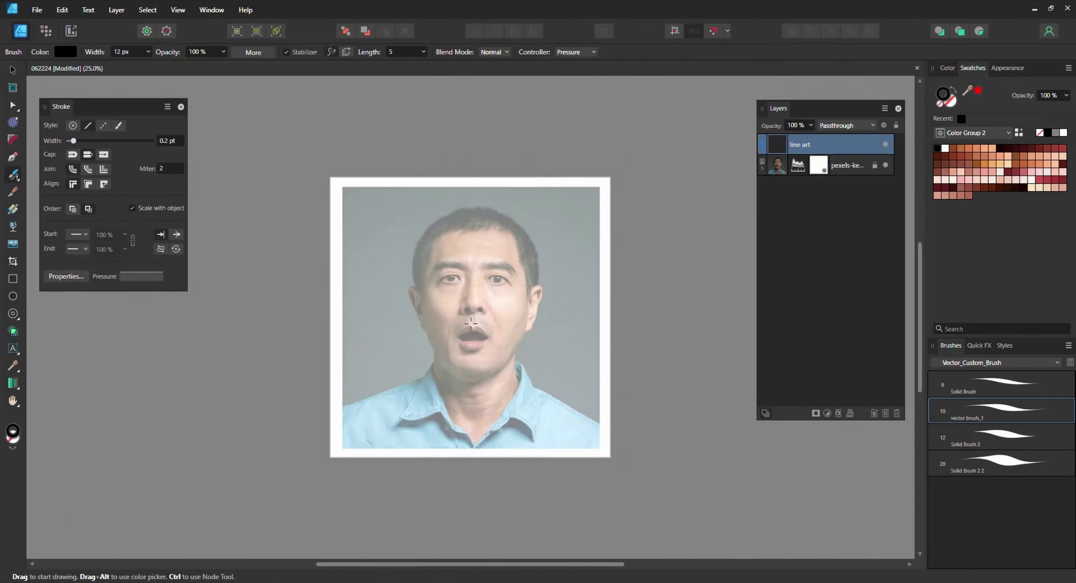
- Brush black strokes along both sides of the nose, the nostrils and the nose tip
scroll(471, 323, up, 5)
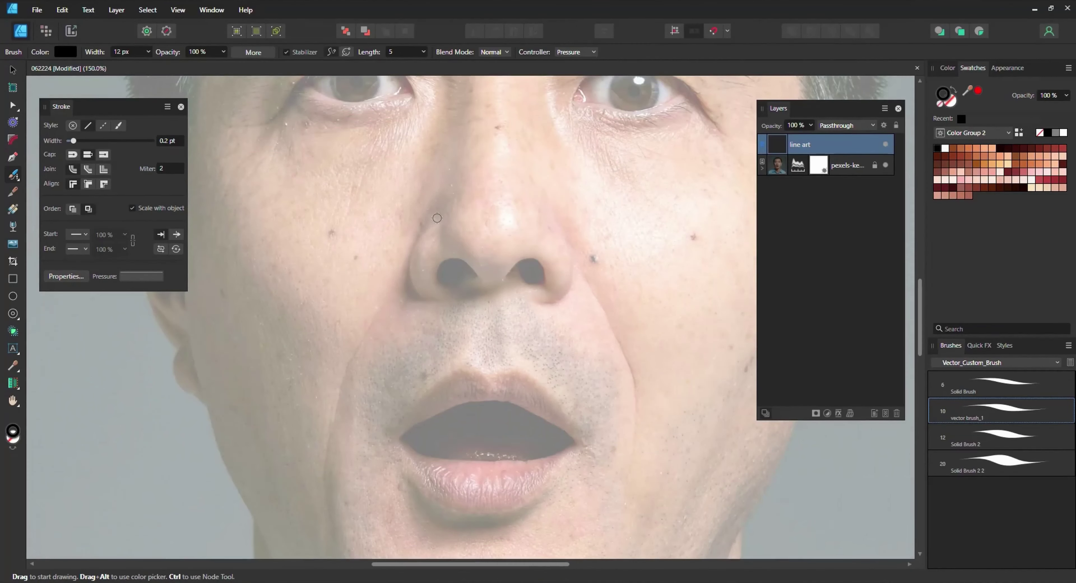
drag(434, 220, 432, 301)
drag(555, 224, 545, 304)
mouse_move(437, 277)
mouse_down()
mouse_move(470, 274)
mouse_move(495, 287)
mouse_move(547, 277)
mouse_up()
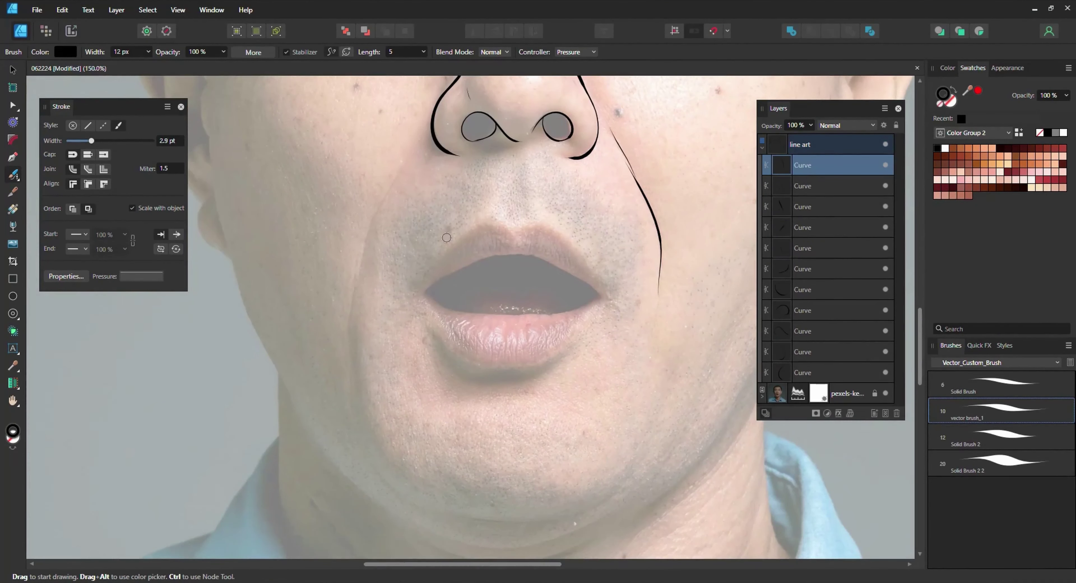
- Draw the left cheek fold and the left jaw line down toward the neck
drag(404, 164, 352, 353)
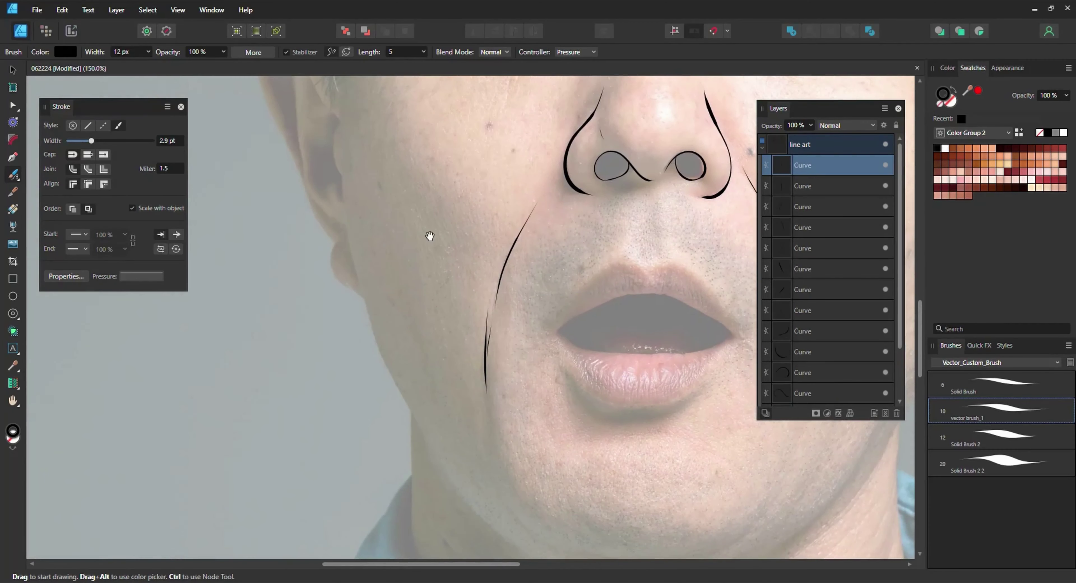
drag(340, 111, 418, 492)
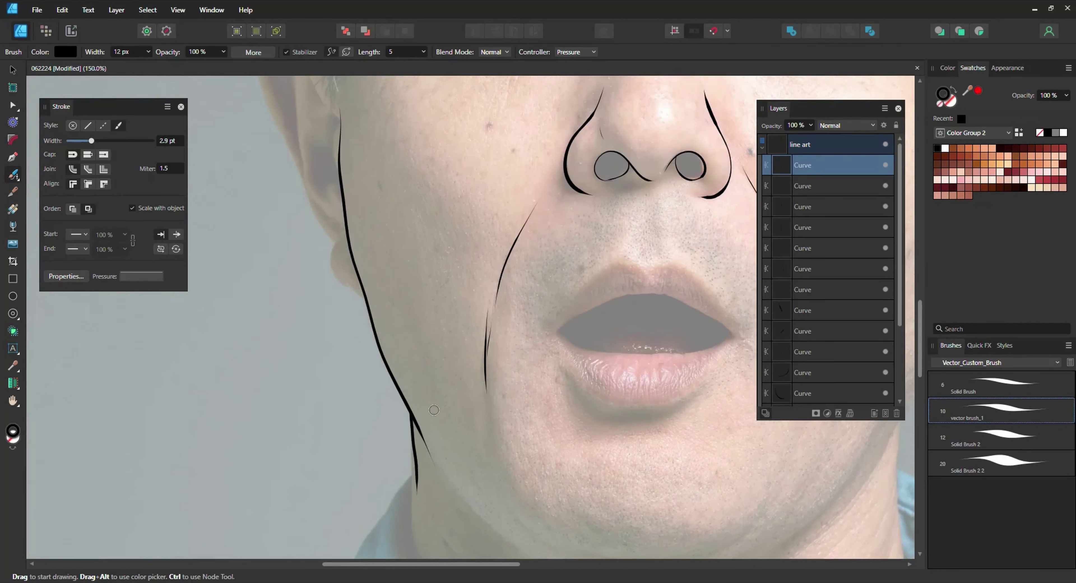
drag(437, 230, 442, 375)
- Outline the left ear with its outer edge and inner lines
mouse_move(374, 164)
mouse_down()
mouse_move(396, 289)
mouse_move(421, 317)
mouse_move(419, 194)
mouse_up()
scroll(425, 179, up, 1)
drag(419, 158, 436, 250)
drag(344, 196, 426, 303)
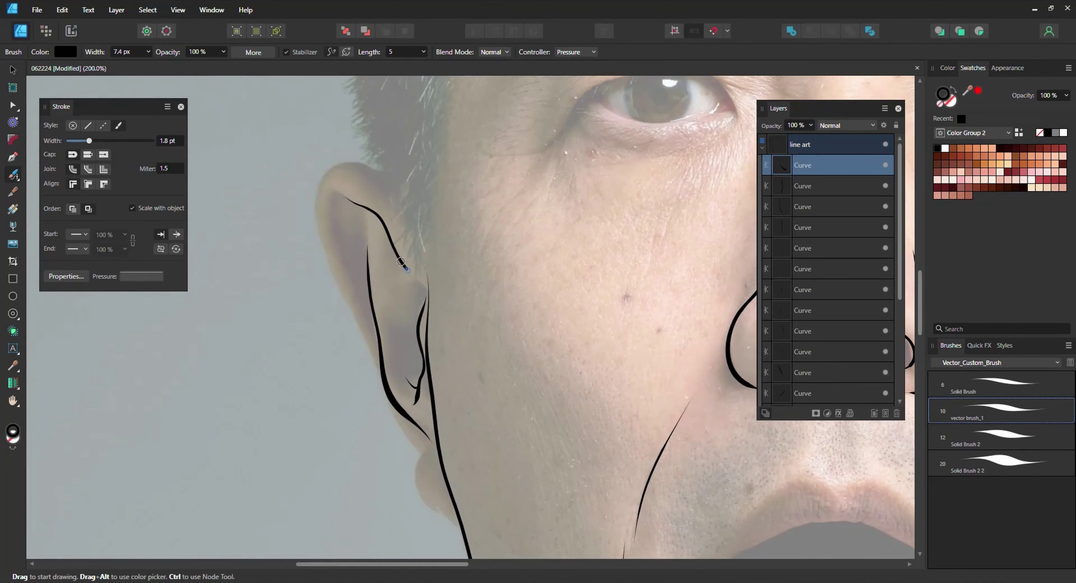
drag(346, 198, 376, 334)
drag(334, 176, 389, 180)
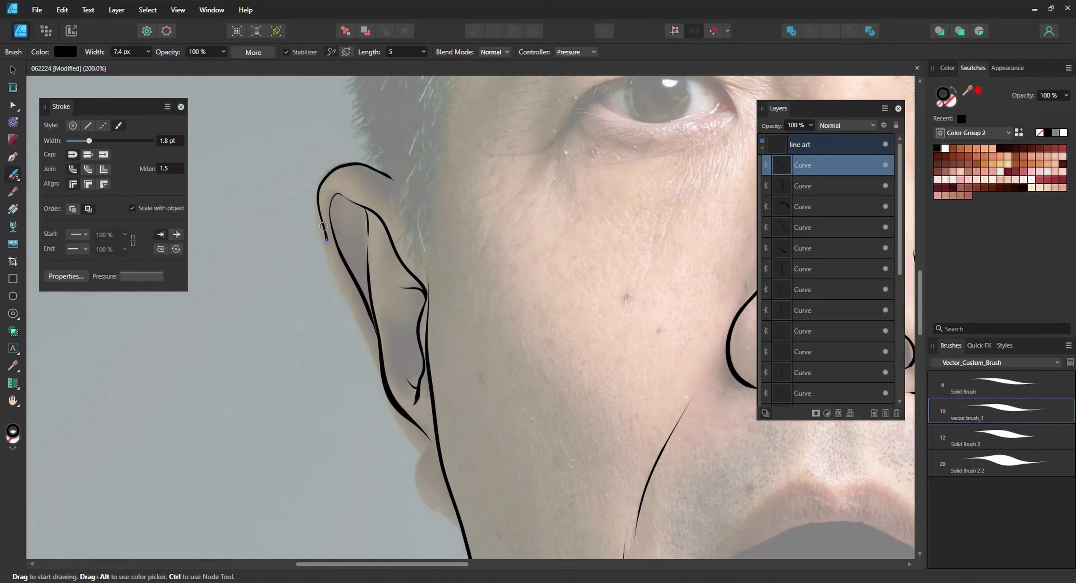
scroll(439, 165, down, 5)
drag(339, 79, 460, 329)
- Outline the right ear's front edge, inner folds and outer rim
scroll(459, 329, down, 1)
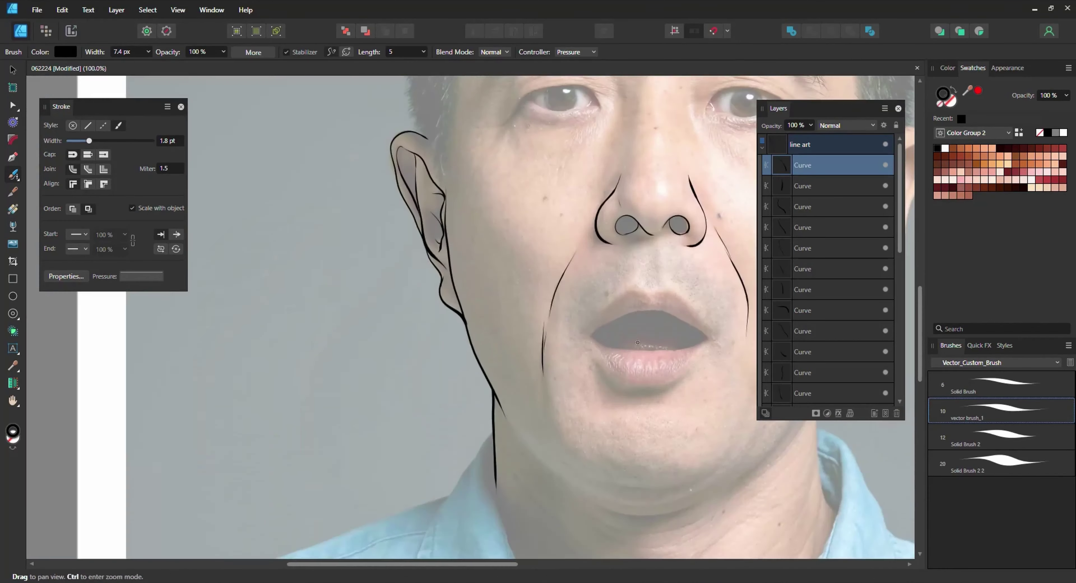
scroll(638, 343, up, 1)
drag(422, 233, 415, 365)
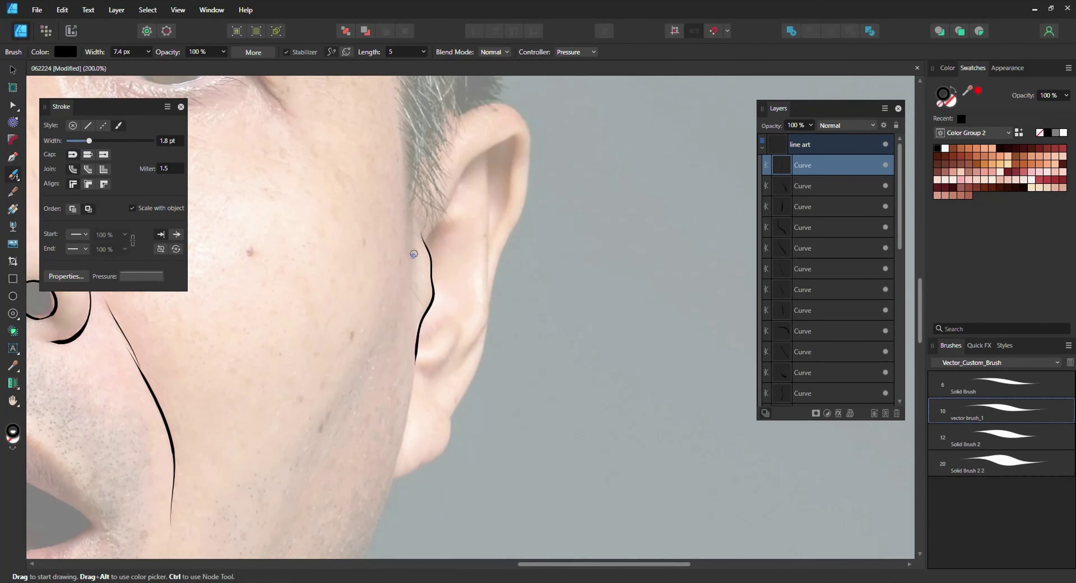
drag(415, 256, 417, 296)
mouse_move(420, 346)
mouse_down()
mouse_move(456, 316)
mouse_move(432, 372)
mouse_up()
mouse_move(464, 358)
mouse_down()
mouse_move(482, 328)
mouse_move(489, 163)
mouse_up()
drag(422, 236, 485, 279)
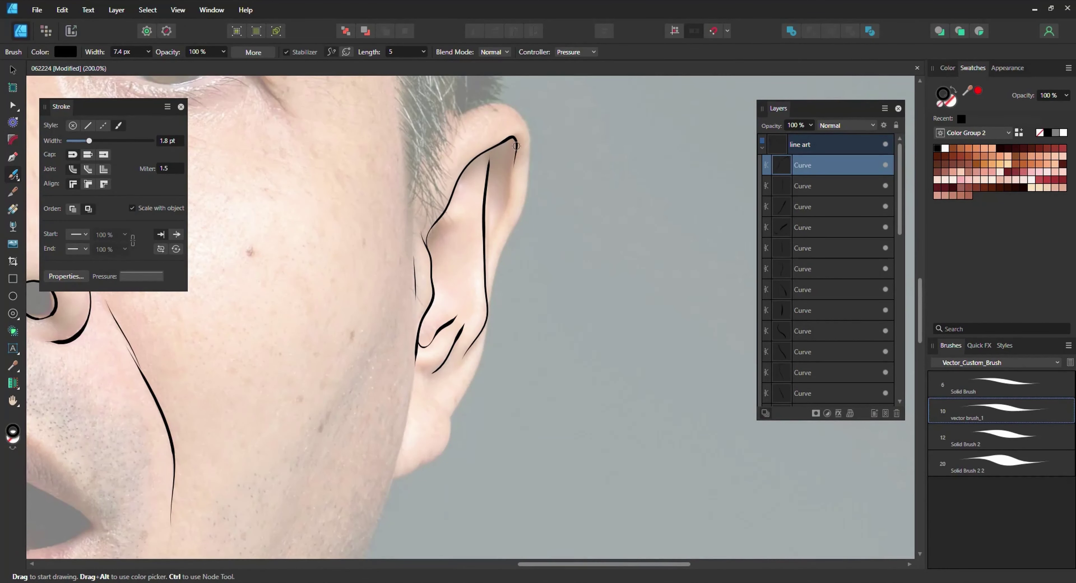
mouse_move(459, 138)
mouse_down()
mouse_move(453, 118)
mouse_move(487, 292)
mouse_move(445, 425)
mouse_move(381, 507)
mouse_up()
- Draw the jaw below the right ear and the neck side, redrawing the stray neck stroke straight
scroll(388, 491, down, 5)
drag(467, 251, 410, 354)
scroll(438, 293, down, 5)
drag(450, 193, 439, 274)
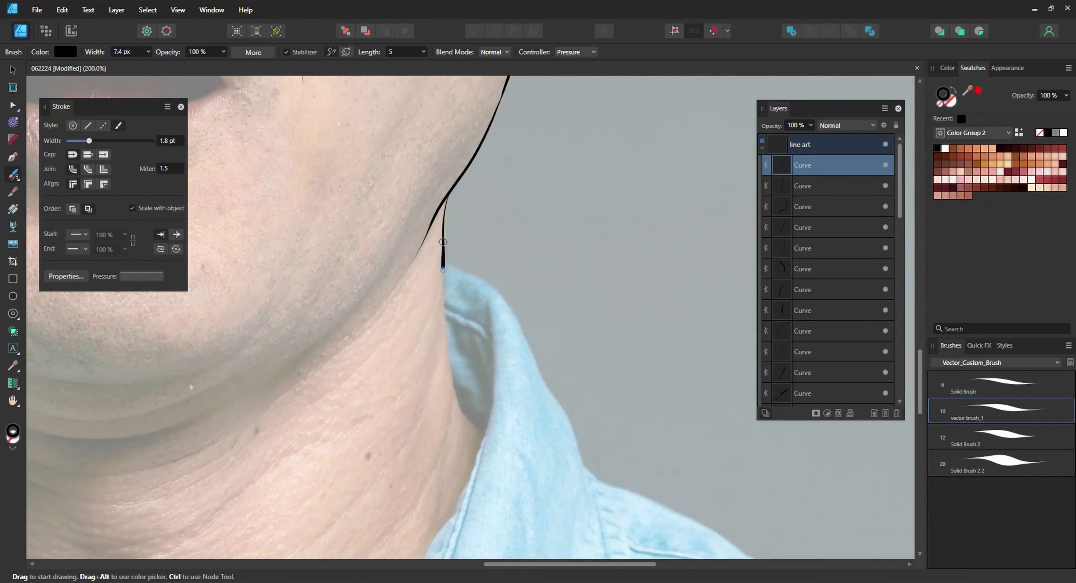
drag(447, 196, 444, 272)
key(ctrl+z)
drag(447, 190, 454, 407)
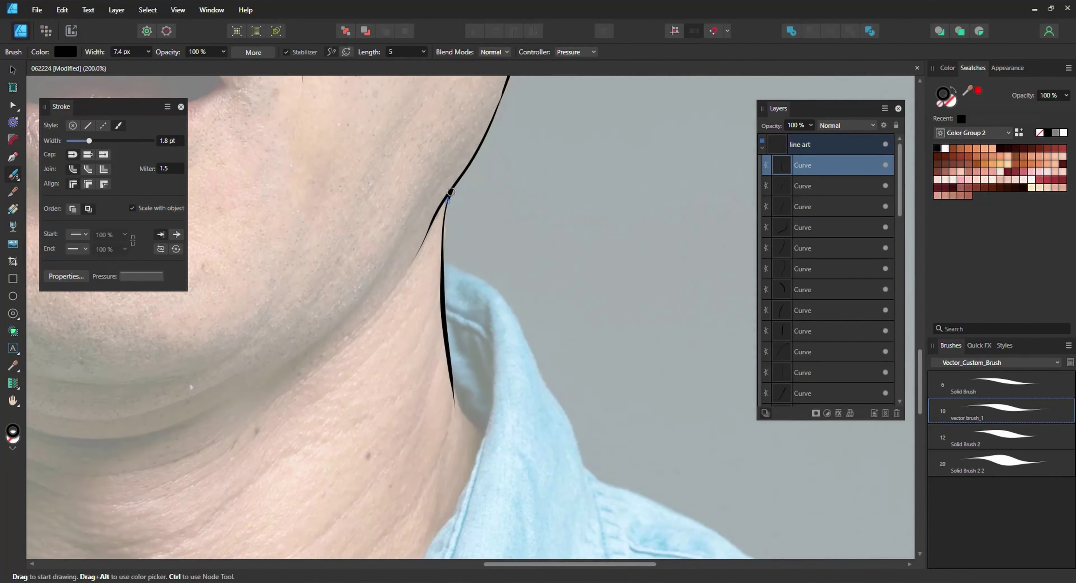
scroll(444, 221, up, 10)
- Outline the upper and lower lips and the inner lip line to the right corner
scroll(376, 167, up, 2)
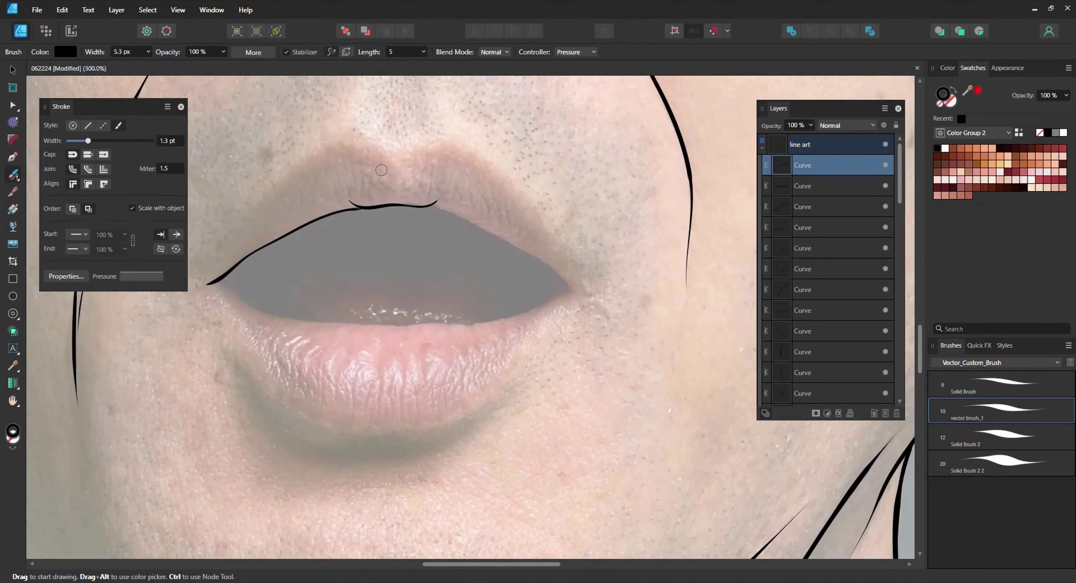
mouse_move(430, 204)
mouse_down()
mouse_move(535, 260)
mouse_move(561, 295)
mouse_move(454, 327)
mouse_up()
mouse_move(579, 297)
mouse_down()
mouse_move(197, 290)
mouse_move(339, 324)
mouse_move(468, 325)
mouse_up()
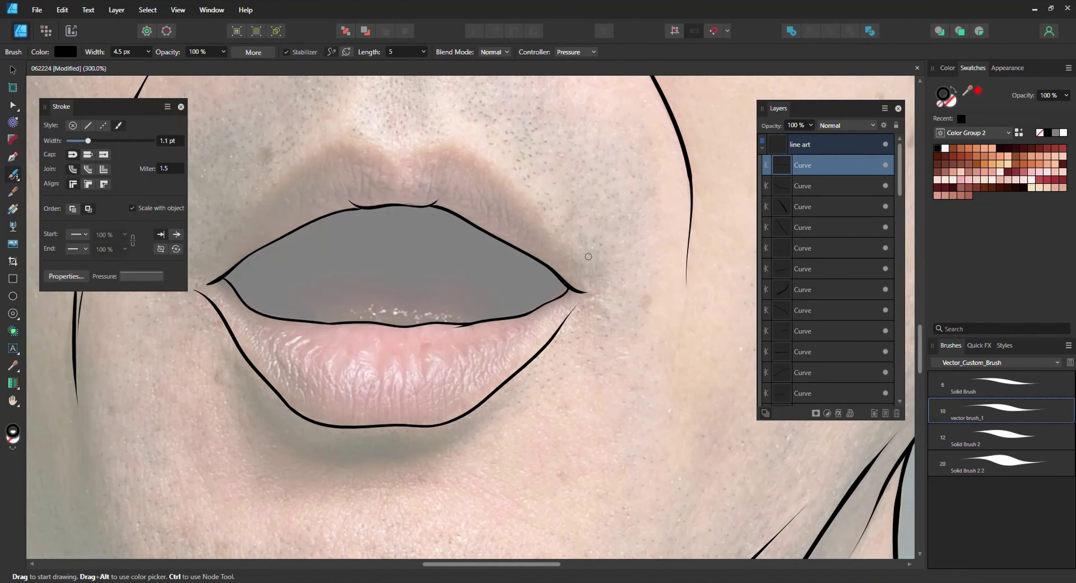
mouse_move(332, 144)
mouse_down()
mouse_move(382, 141)
mouse_move(509, 179)
mouse_move(589, 292)
mouse_up()
drag(197, 284, 317, 150)
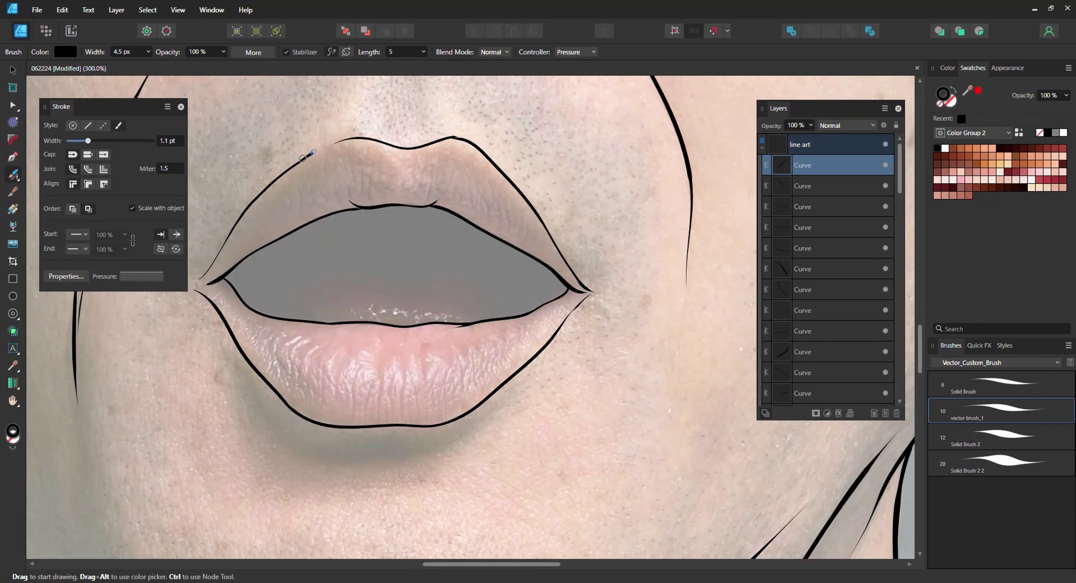
scroll(268, 201, down, 2)
scroll(268, 201, up, 2)
- Add six fine crease strokes across the lower lip, then zoom out
mouse_move(384, 361)
mouse_down()
mouse_move(381, 398)
mouse_move(391, 403)
mouse_up()
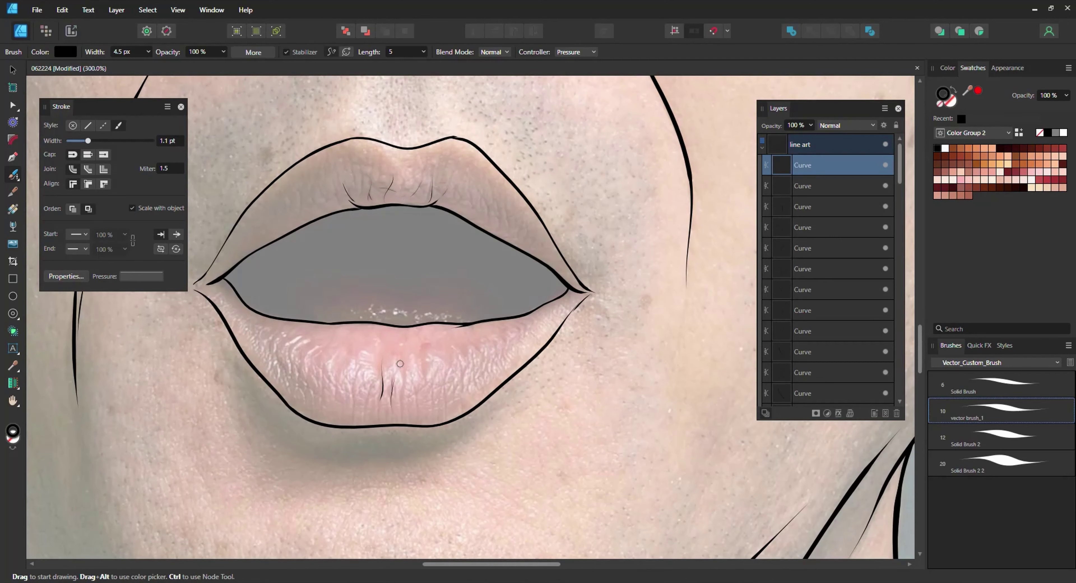
drag(411, 347, 404, 388)
drag(439, 326, 465, 373)
drag(326, 344, 308, 384)
mouse_move(322, 347)
mouse_down()
mouse_move(307, 374)
mouse_move(321, 420)
mouse_up()
drag(301, 337, 292, 372)
scroll(362, 372, down, 3)
- Draw the left eye's upper eyelid and the crease lines above it
scroll(365, 253, up, 2)
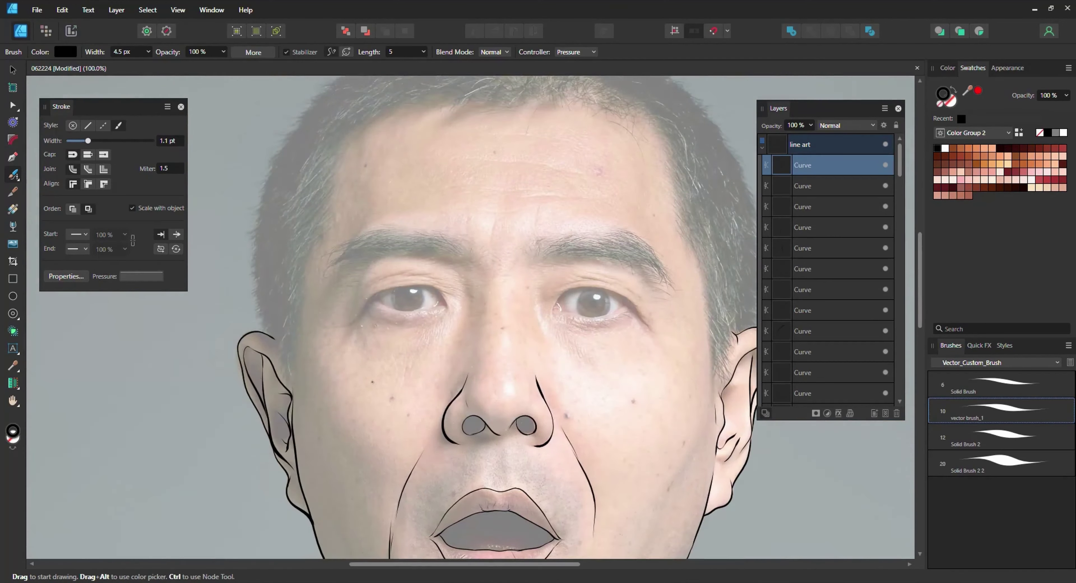
scroll(365, 253, up, 1)
mouse_move(380, 243)
mouse_down()
mouse_move(365, 252)
mouse_move(349, 233)
mouse_up()
key(ctrl+plus)
drag(416, 242, 376, 236)
drag(297, 252, 316, 248)
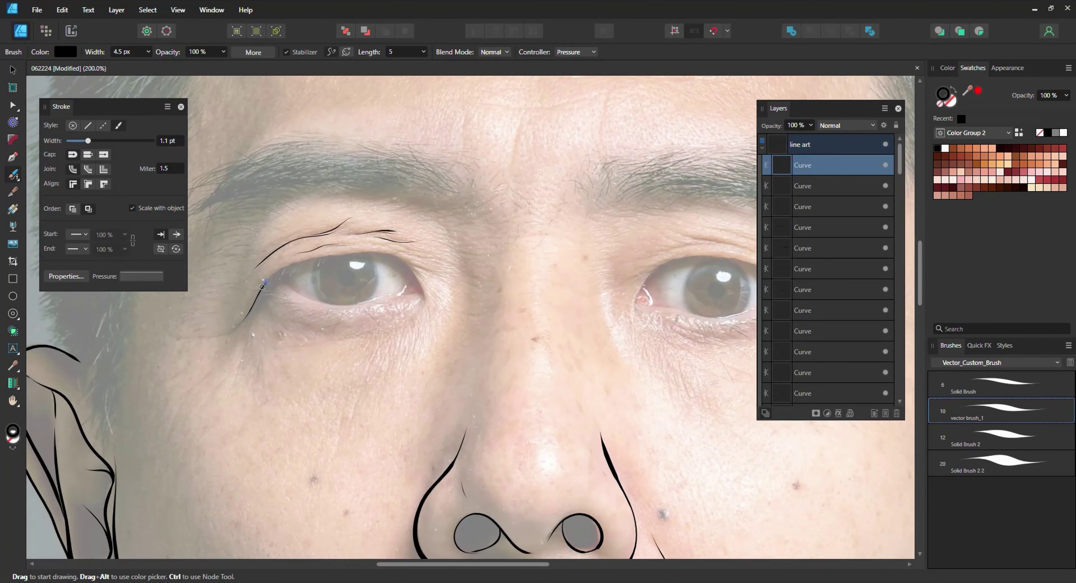
drag(262, 286, 404, 256)
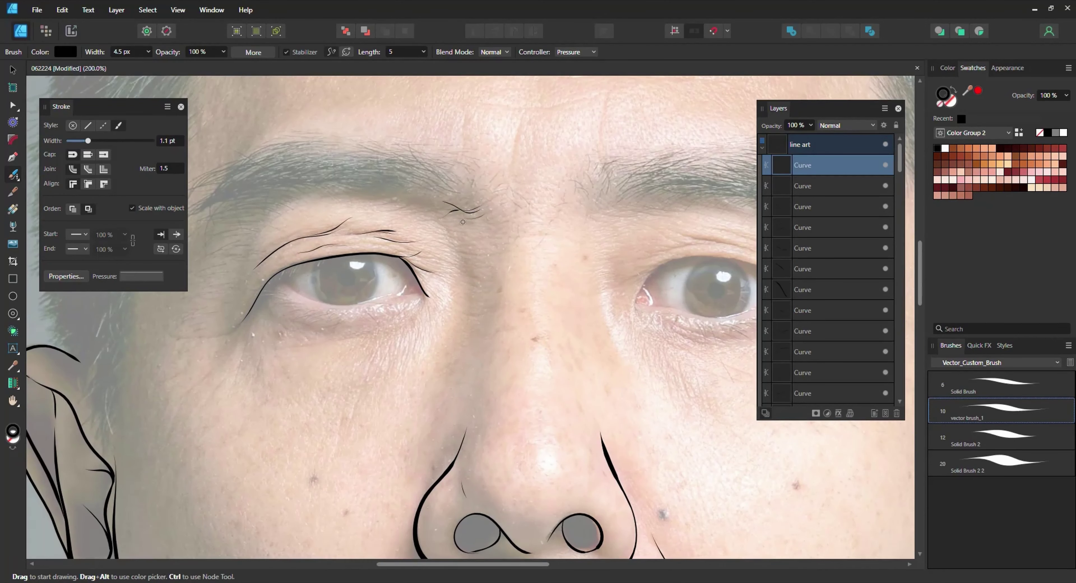
- Add two short crease lines between the brows, replacing a discarded nose-side stroke
drag(497, 251, 490, 347)
key(ctrl+z)
drag(497, 271, 489, 366)
drag(447, 230, 466, 253)
scroll(302, 321, up, 2)
- Draw the left eye's lower eyelid, two under-eye wrinkles and both iris edges
drag(274, 264, 433, 284)
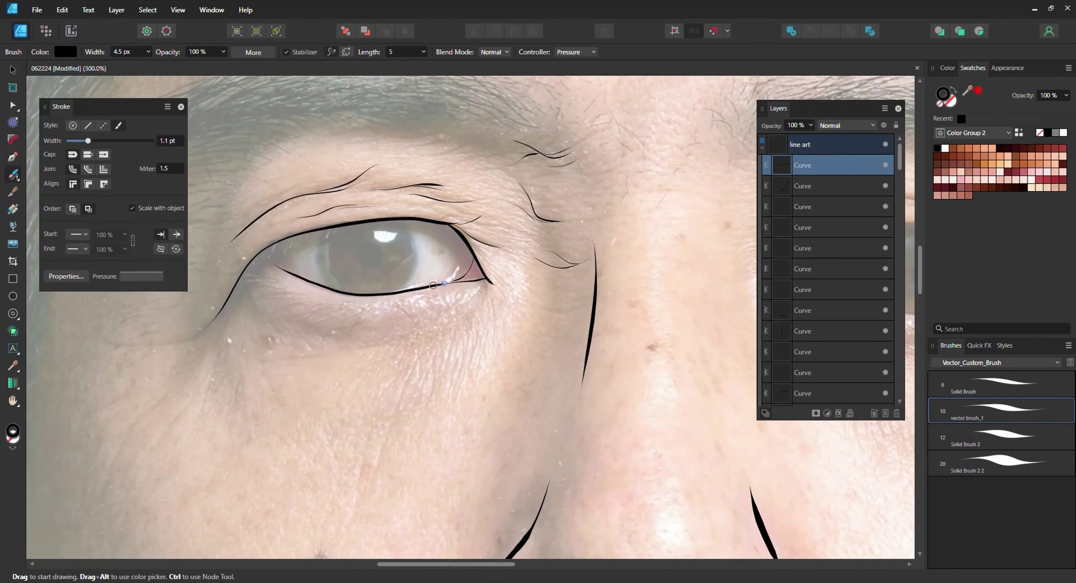
drag(341, 302, 488, 287)
drag(286, 326, 424, 334)
scroll(276, 200, down, 5)
scroll(276, 200, up, 6)
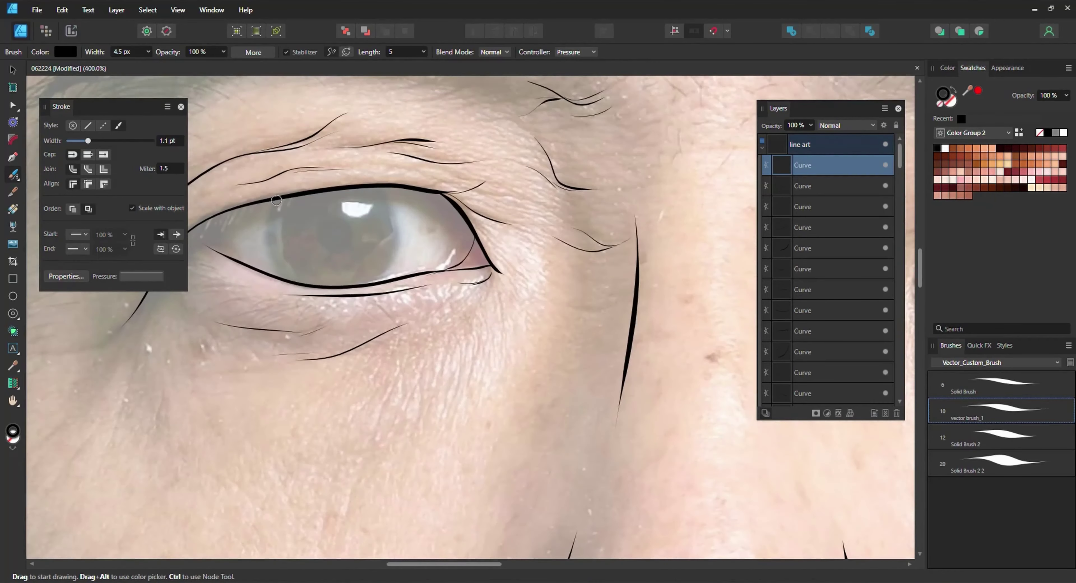
drag(276, 200, 292, 283)
drag(372, 188, 377, 283)
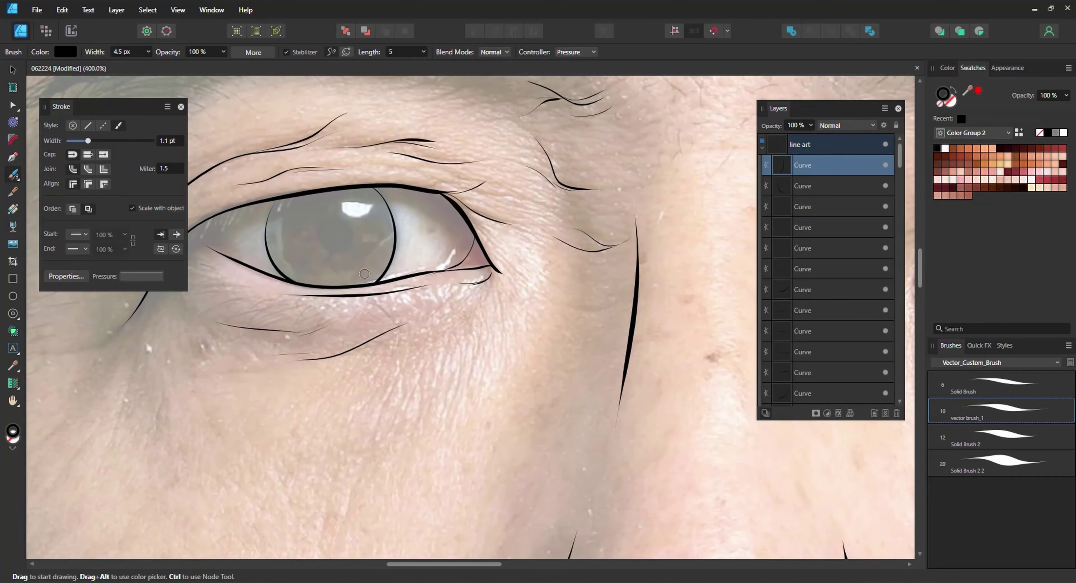
scroll(463, 244, down, 4)
scroll(710, 268, up, 3)
- Outline the right eye's corners, upper and lower eyelids and the crease above it
drag(447, 234, 403, 298)
mouse_move(407, 254)
mouse_down()
mouse_move(447, 236)
mouse_move(468, 209)
mouse_up()
drag(442, 215, 547, 209)
drag(487, 196, 524, 204)
drag(541, 185, 635, 247)
drag(439, 235, 660, 287)
drag(403, 297, 635, 272)
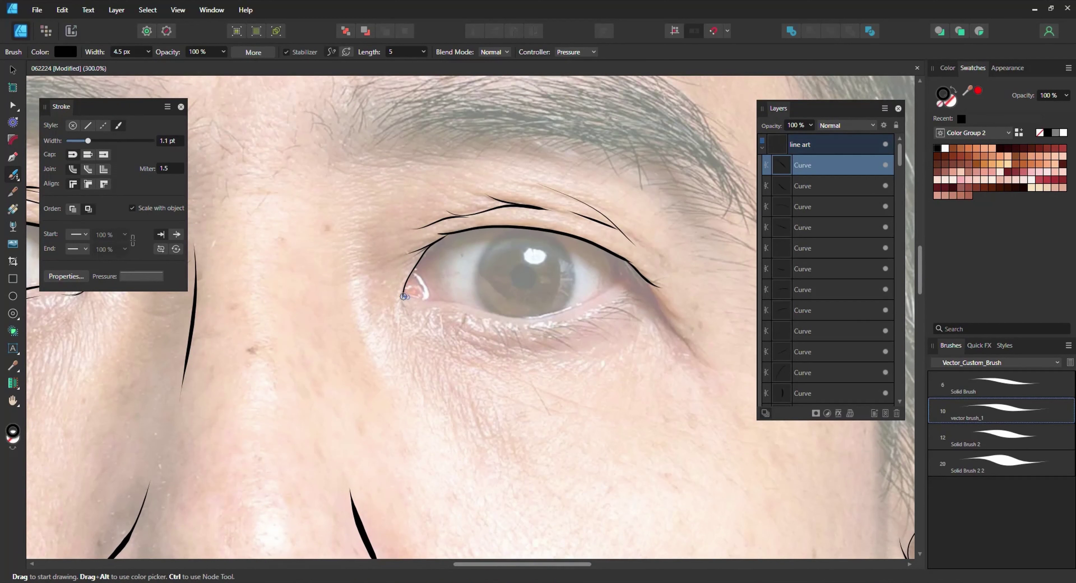
mouse_move(419, 263)
mouse_down()
mouse_move(449, 301)
mouse_move(423, 296)
mouse_up()
- Draw both edges of the right iris and the outer-corner stroke, then zoom out to check
drag(499, 235, 495, 314)
drag(549, 231, 561, 311)
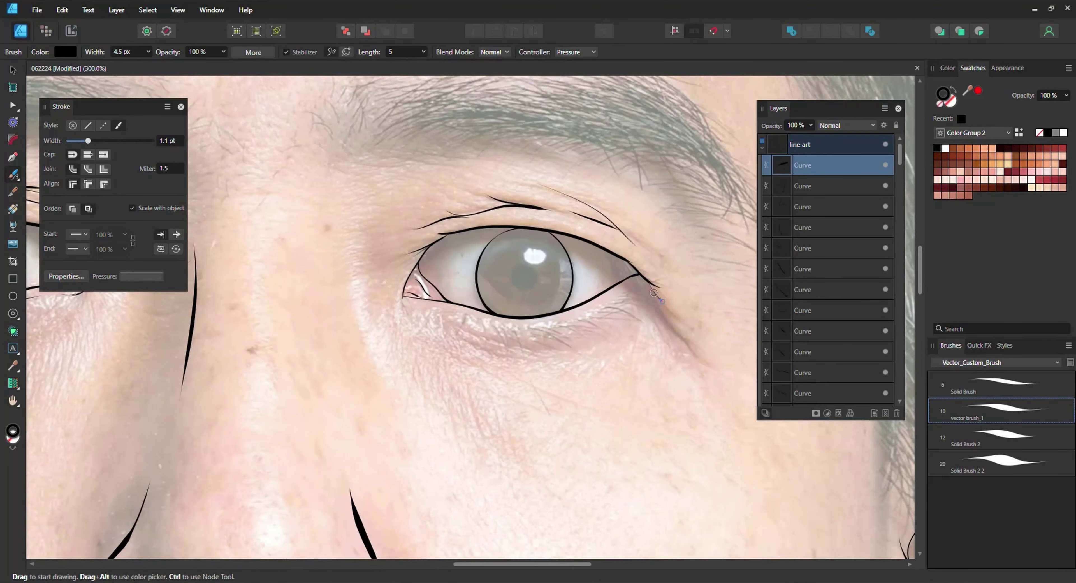
drag(662, 301, 675, 321)
scroll(660, 304, down, 2)
scroll(501, 305, down, 2)
scroll(282, 295, up, 3)
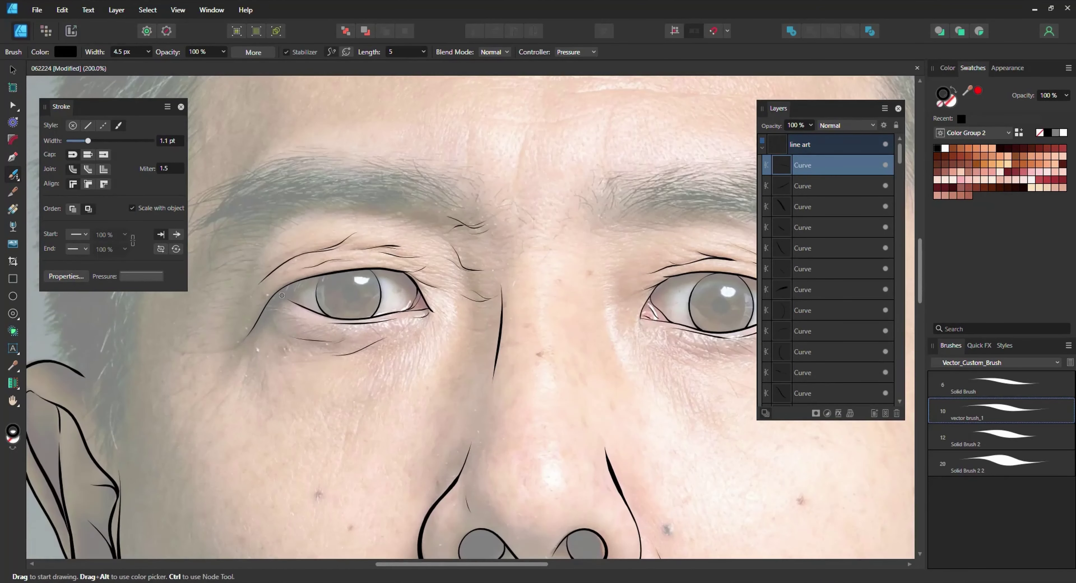
scroll(282, 295, up, 2)
scroll(276, 284, down, 1)
scroll(267, 259, down, 3)
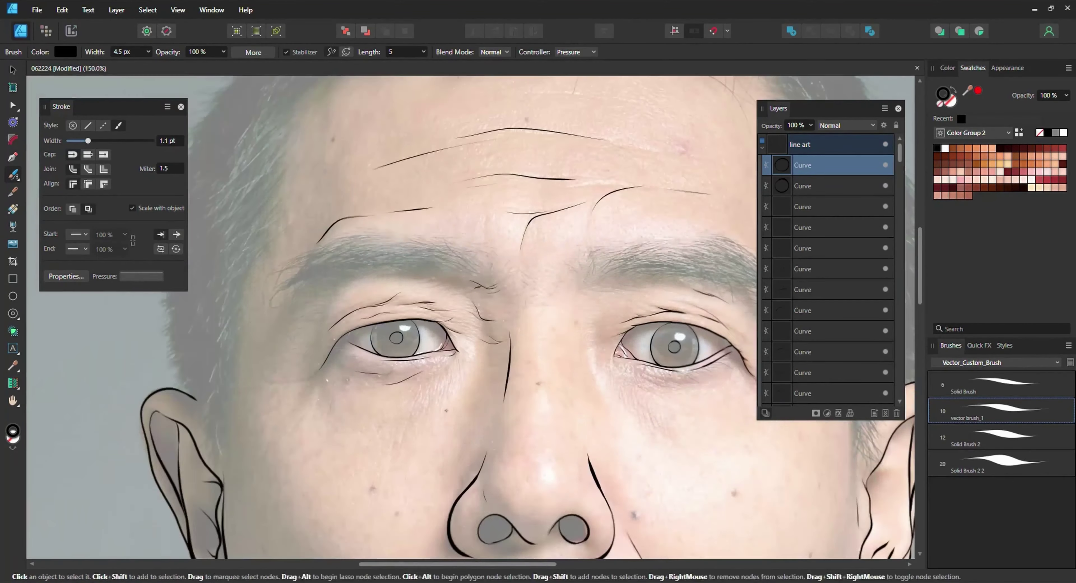
- Brush short wrinkle strokes beside the left and right eye corners, zoom to 100% and save
drag(295, 321, 288, 323)
mouse_move(323, 311)
mouse_down()
mouse_move(286, 329)
mouse_move(305, 293)
mouse_move(292, 297)
mouse_up()
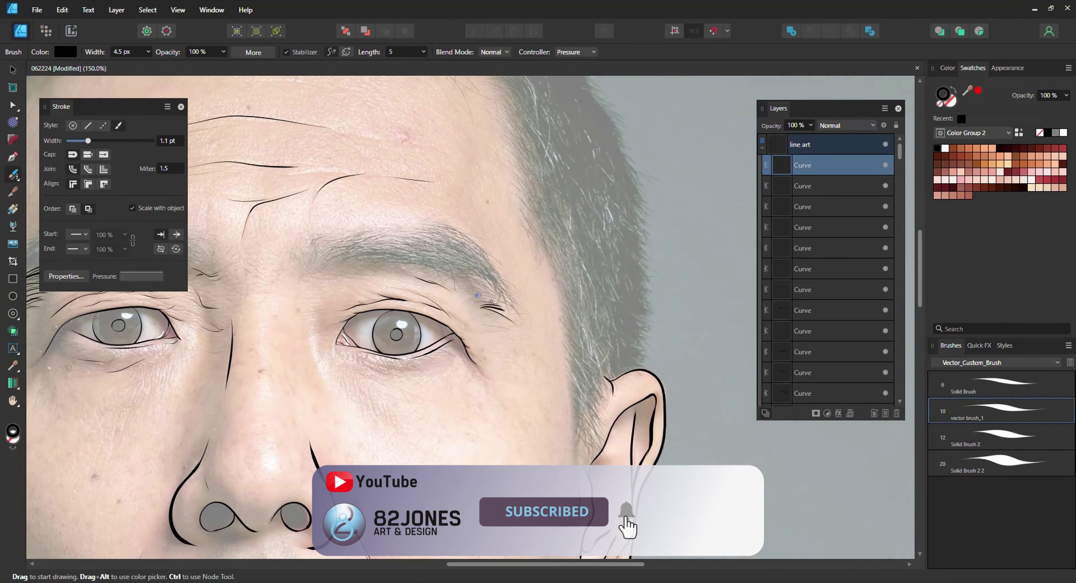
mouse_move(463, 290)
mouse_down()
mouse_move(510, 310)
mouse_move(490, 290)
mouse_up()
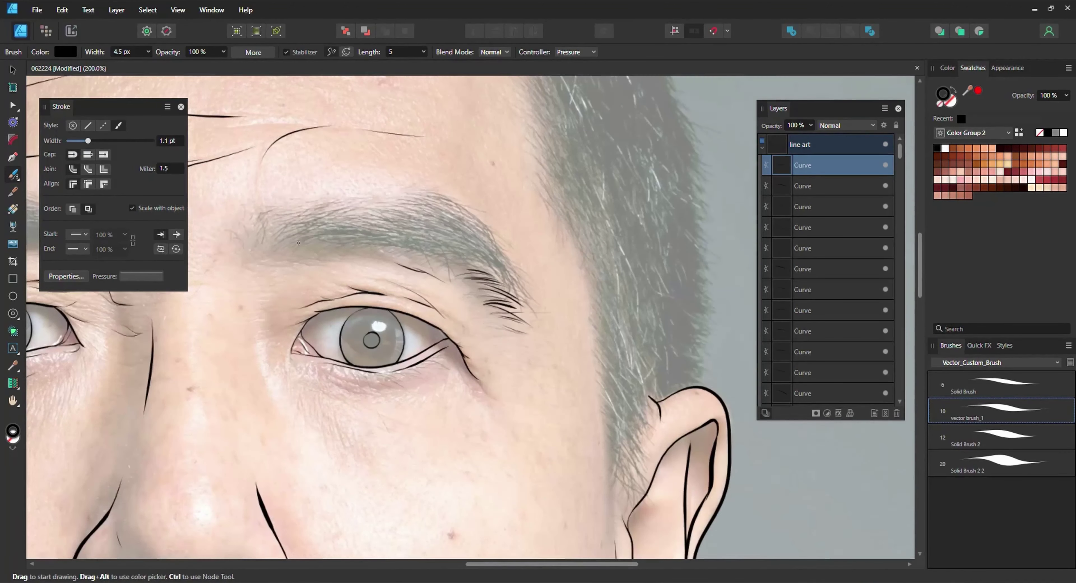
scroll(364, 257, left, 5)
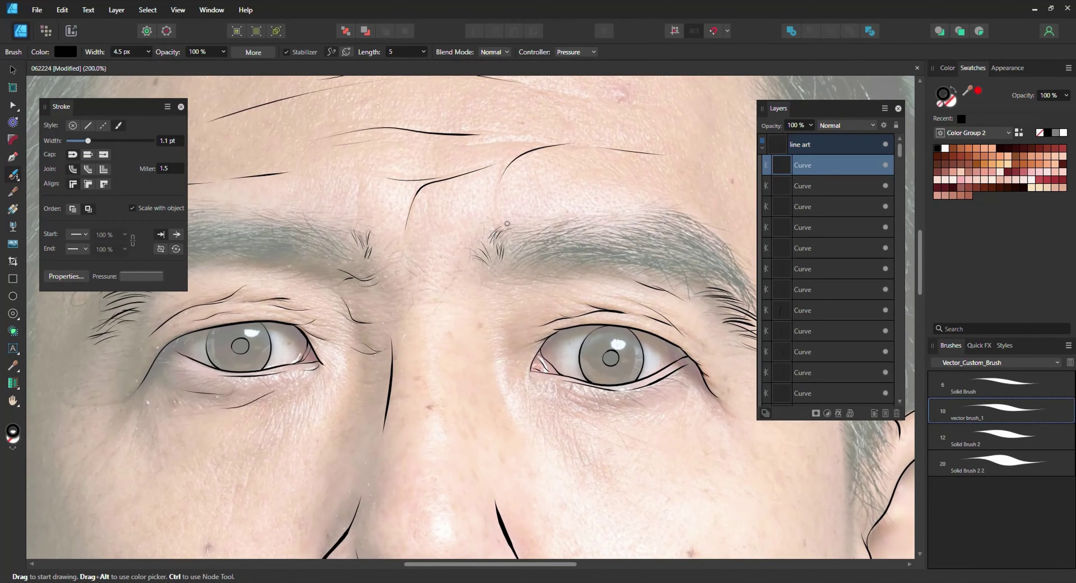
key(ctrl+1)
key(ctrl+s)
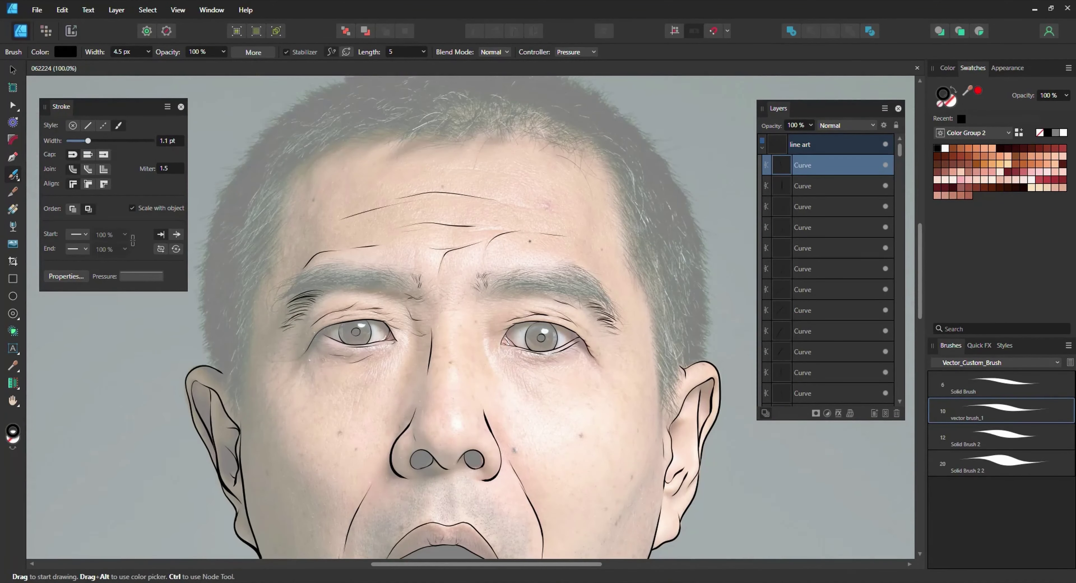
- Pencil-trace the top edge of the eyebrow
key(n)
scroll(573, 295, up, 3)
drag(319, 273, 516, 202)
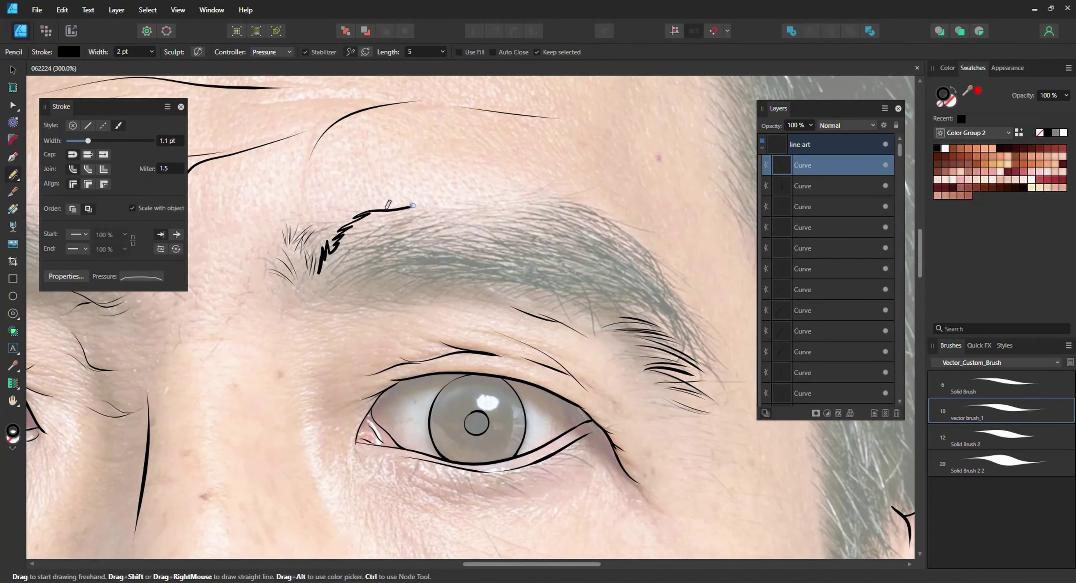
scroll(491, 196, up, 1)
scroll(550, 233, right, 2)
- Reselect the eyebrow curve and continue its outline down the brow's edge
key(a)
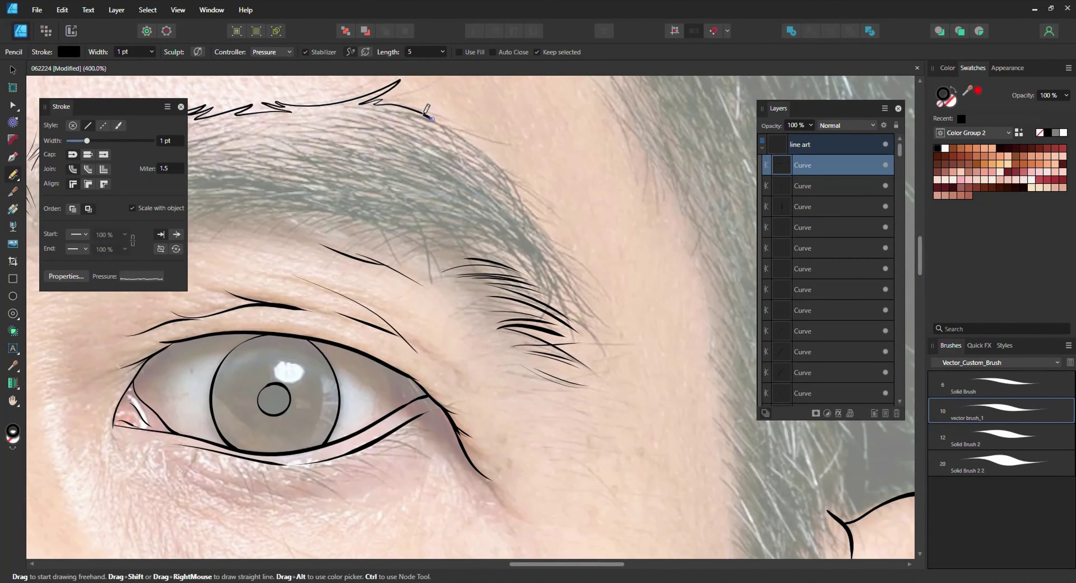
click(325, 187)
key(n)
ctrl+click(422, 110)
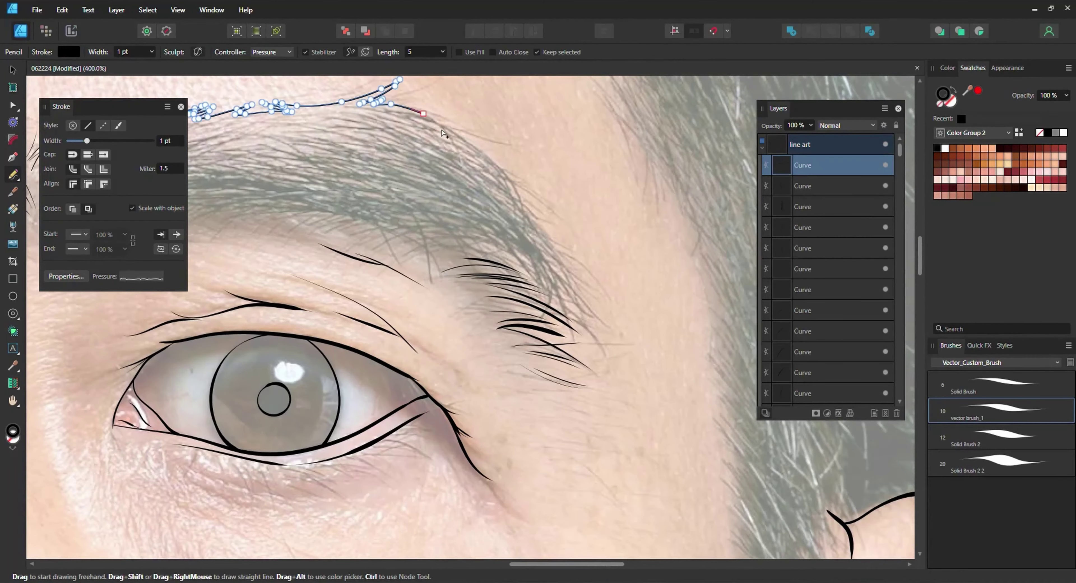
scroll(441, 129, up, 1)
mouse_move(440, 174)
mouse_down()
mouse_move(605, 396)
mouse_move(611, 419)
mouse_up()
drag(580, 385, 492, 339)
- Start the hairline with a Pencil stroke running down from the temple
scroll(449, 316, left, 5)
scroll(449, 315, up, 1)
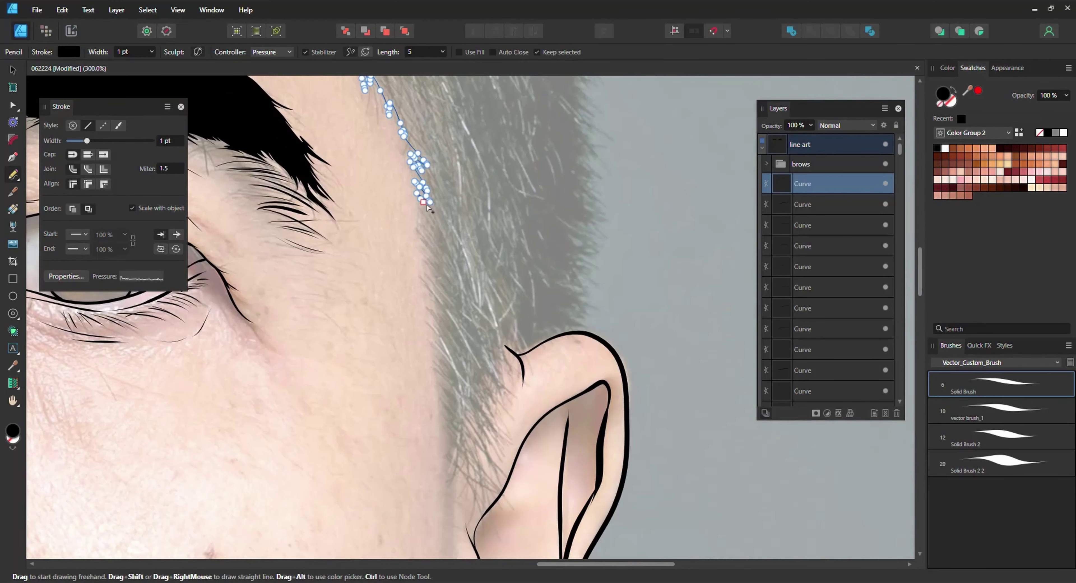
drag(427, 207, 445, 383)
- Extend the zigzag hairline toward the ear and back upward, saving midway
mouse_move(449, 456)
mouse_down()
mouse_move(454, 497)
mouse_move(508, 394)
mouse_move(506, 338)
mouse_move(560, 332)
mouse_move(577, 295)
mouse_up()
key(ctrl+s)
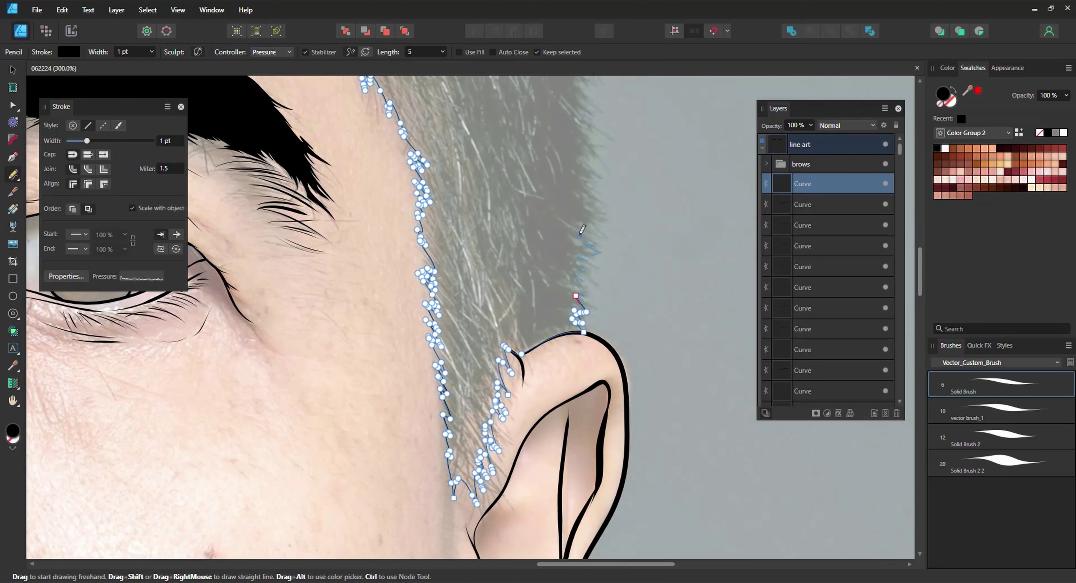
drag(582, 228, 580, 227)
scroll(600, 241, up, 5)
drag(558, 438, 581, 425)
drag(570, 378, 564, 362)
drag(564, 361, 563, 330)
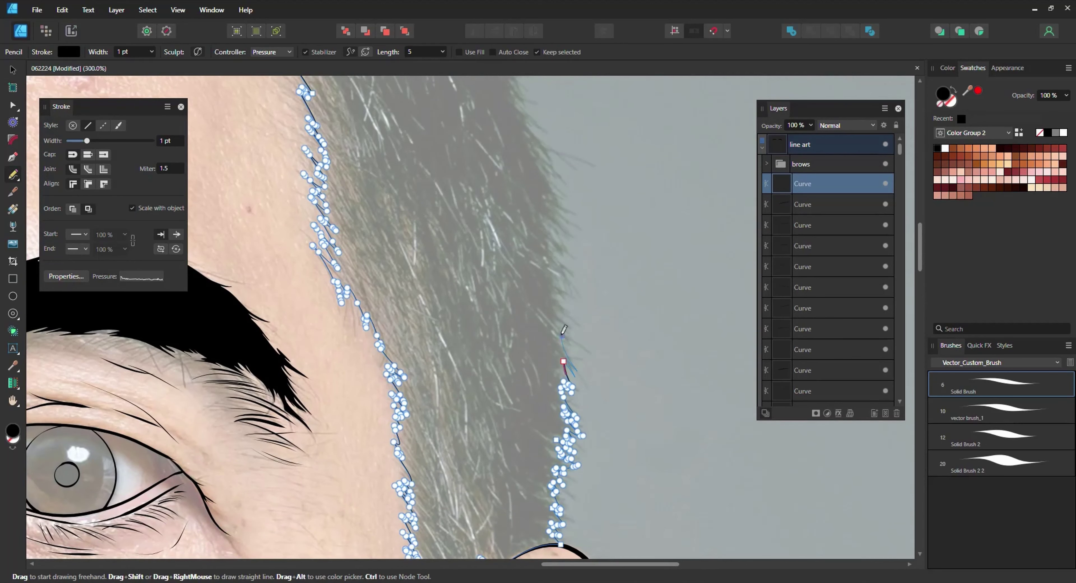
scroll(569, 311, up, 3)
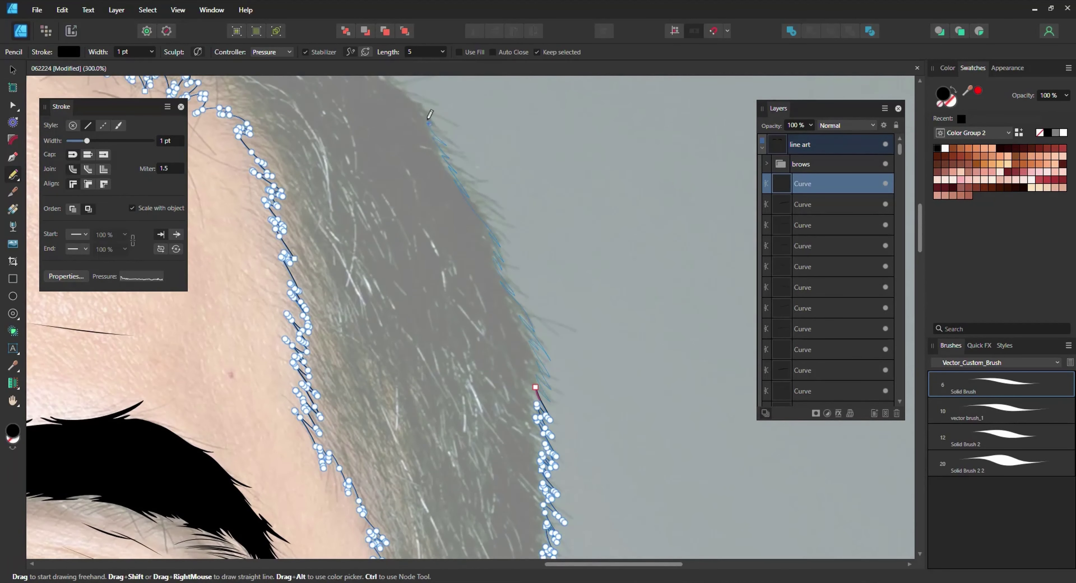
drag(430, 114, 430, 113)
- Trace the hair outline leftward across the top of the head, saving along the way
scroll(481, 261, up, 5)
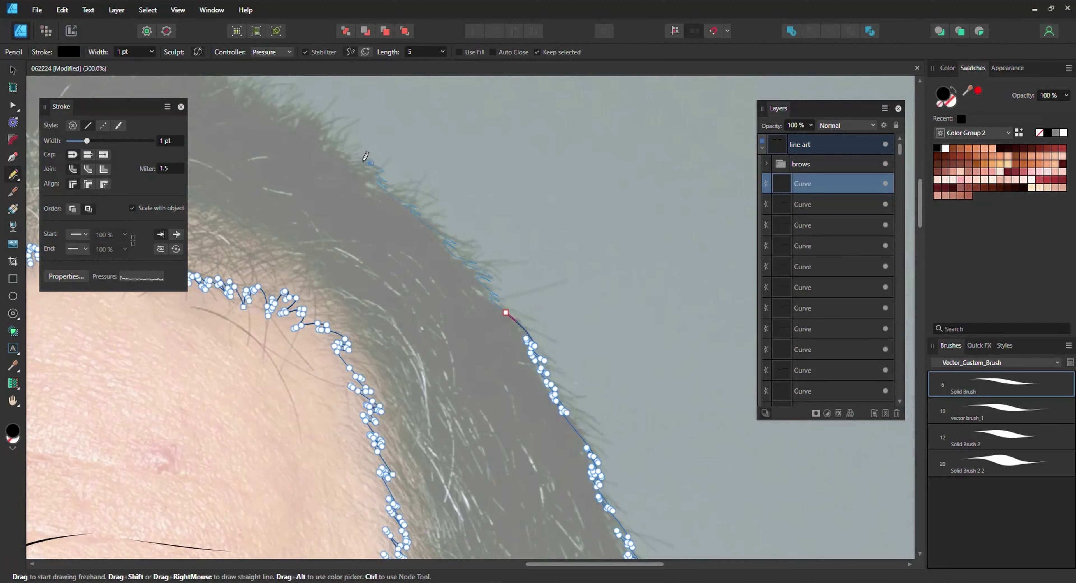
scroll(647, 284, left, 5)
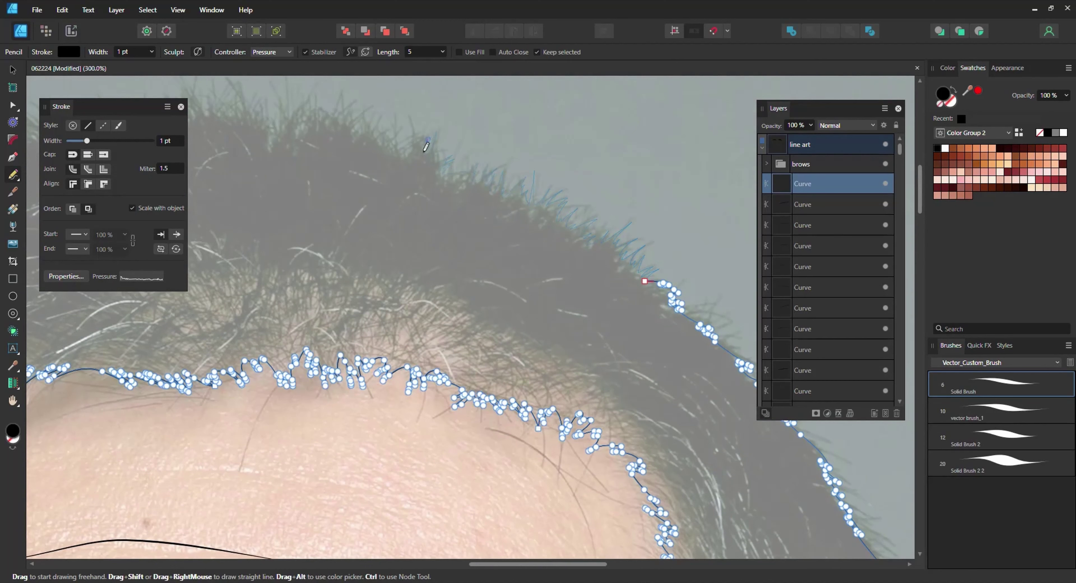
drag(402, 111, 379, 130)
key(ctrl+s)
scroll(499, 391, up, 5)
scroll(605, 275, left, 2)
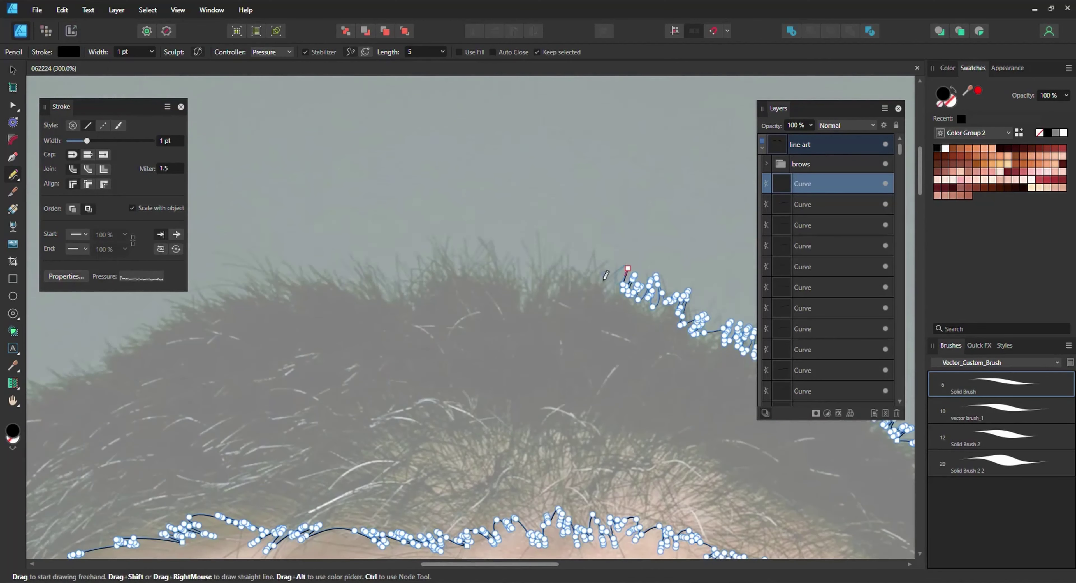
drag(553, 263, 499, 268)
mouse_move(499, 268)
mouse_down()
mouse_move(487, 240)
mouse_move(430, 233)
mouse_move(309, 268)
mouse_up()
scroll(309, 267, left, 8)
scroll(309, 267, down, 2)
drag(620, 208, 602, 207)
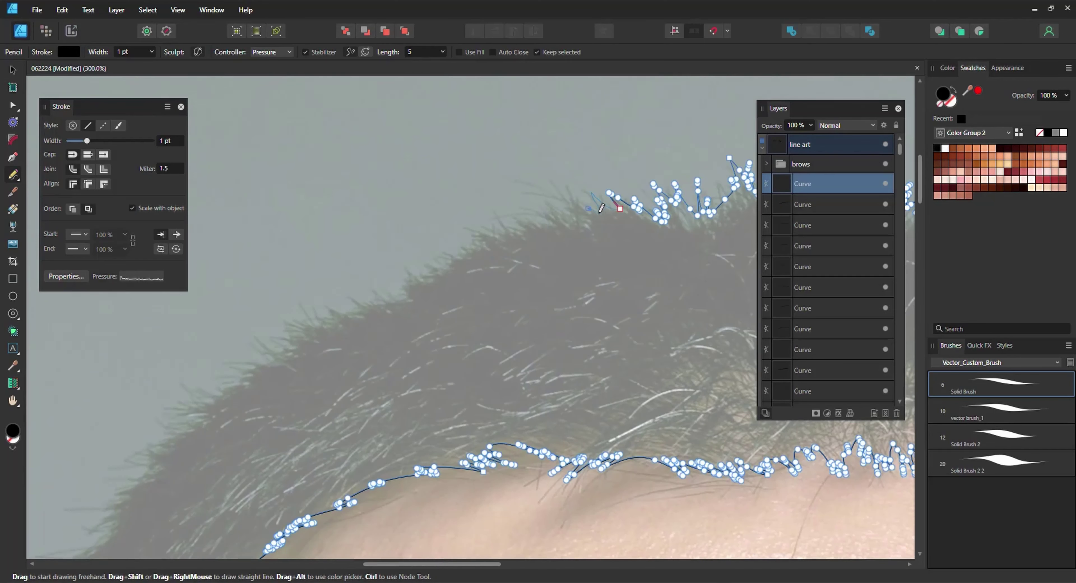
drag(375, 299, 333, 319)
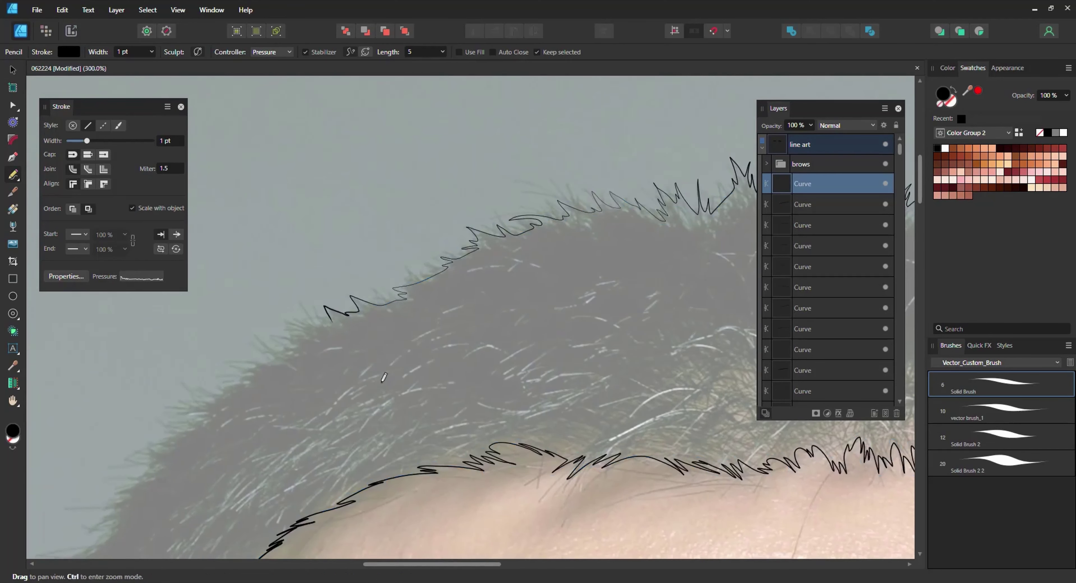
- Trace the hair edge down the left side, close and fill it black, then rename its layer hair
scroll(518, 148, down, 4)
scroll(518, 148, left, 5)
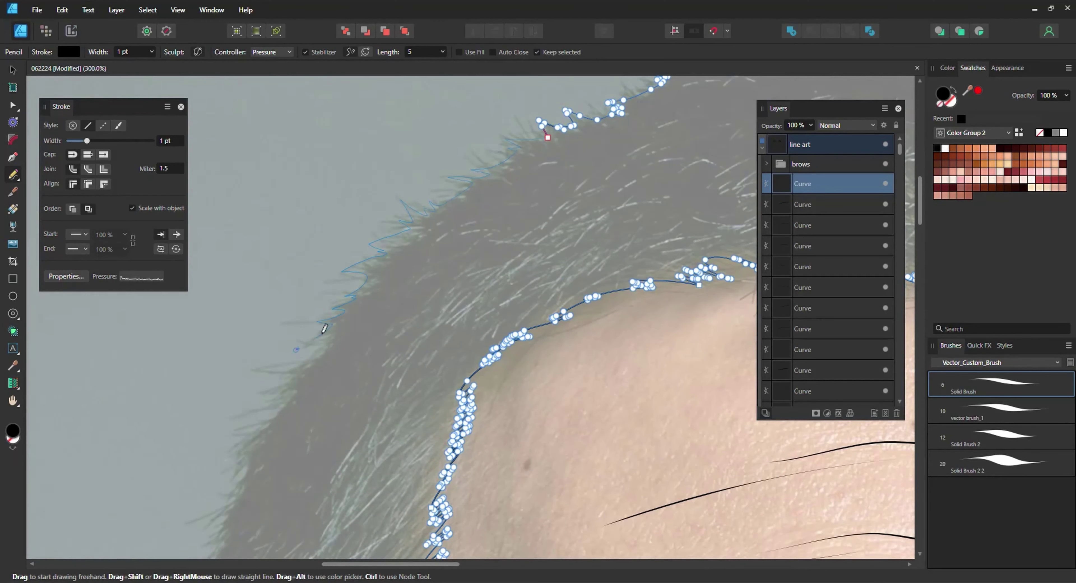
drag(324, 328, 246, 465)
scroll(246, 465, down, 5)
scroll(247, 464, left, 2)
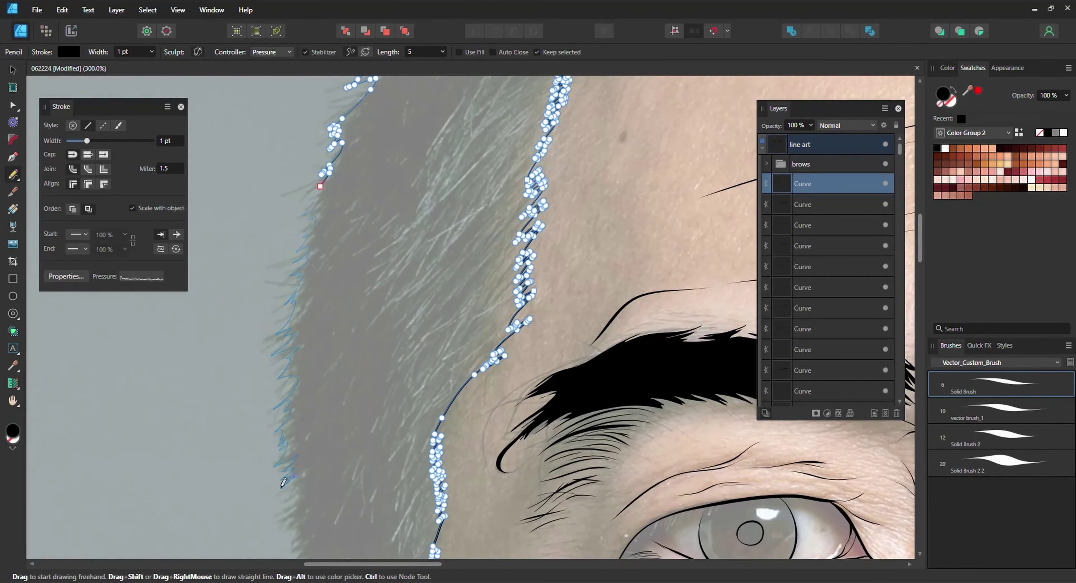
drag(283, 482, 288, 477)
scroll(351, 174, down, 5)
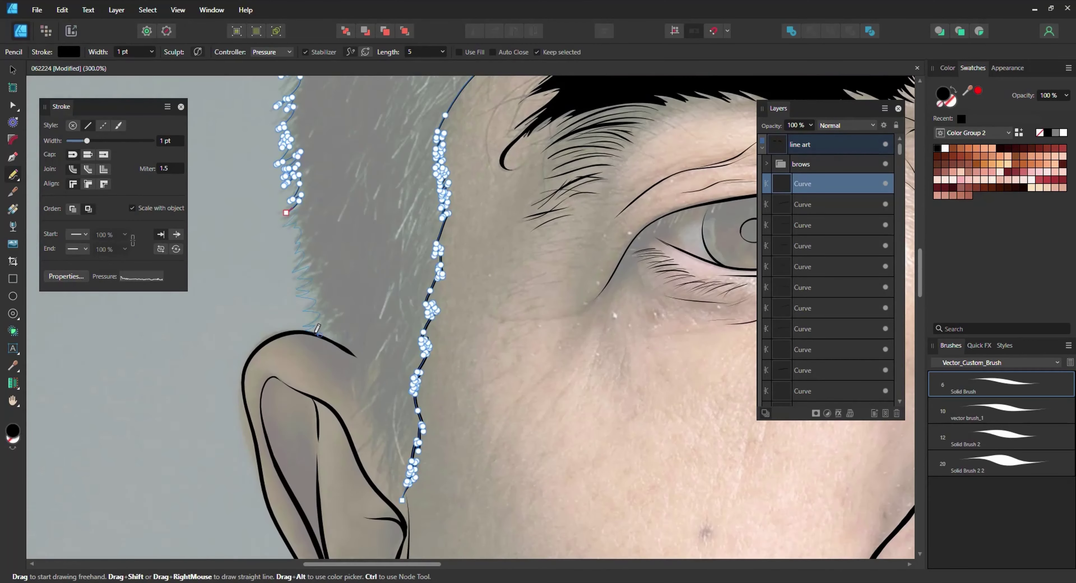
drag(317, 328, 351, 355)
drag(402, 470, 402, 498)
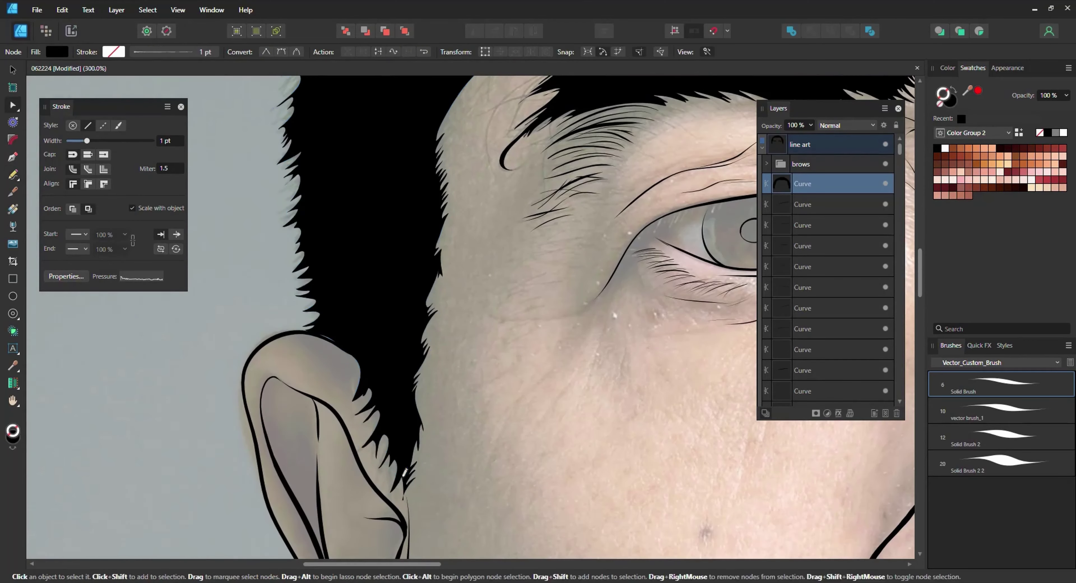
key(a)
scroll(417, 292, down, 4)
double_click(804, 183)
- Name the layer 'hair'
text(hair)
click(667, 376)
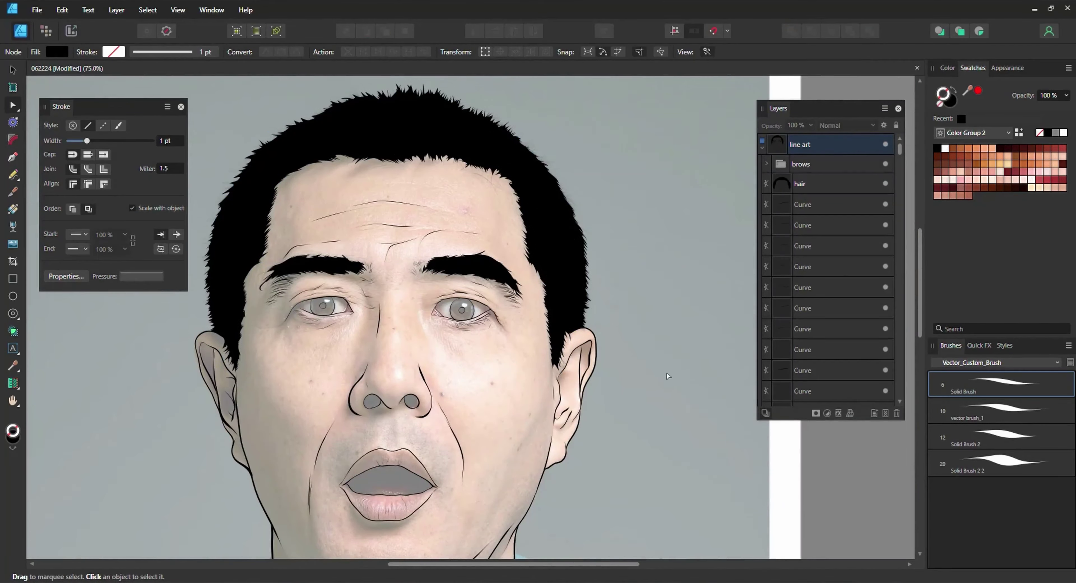
scroll(487, 418, up, 4)
scroll(491, 399, down, 4)
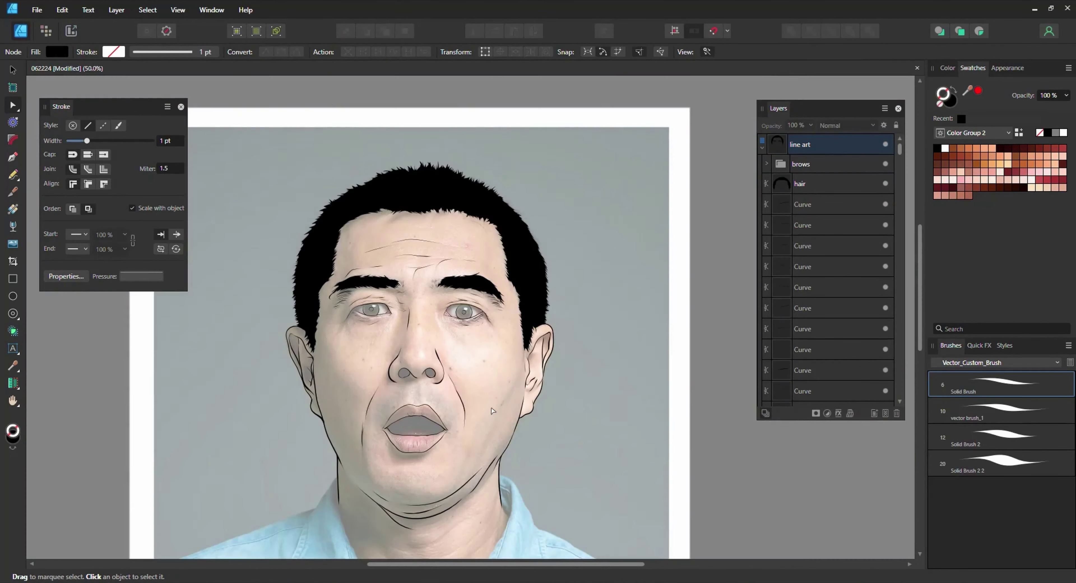
scroll(454, 495, up, 4)
scroll(559, 200, down, 5)
- Brush a closed loop stroke inside the open mouth
key(n)
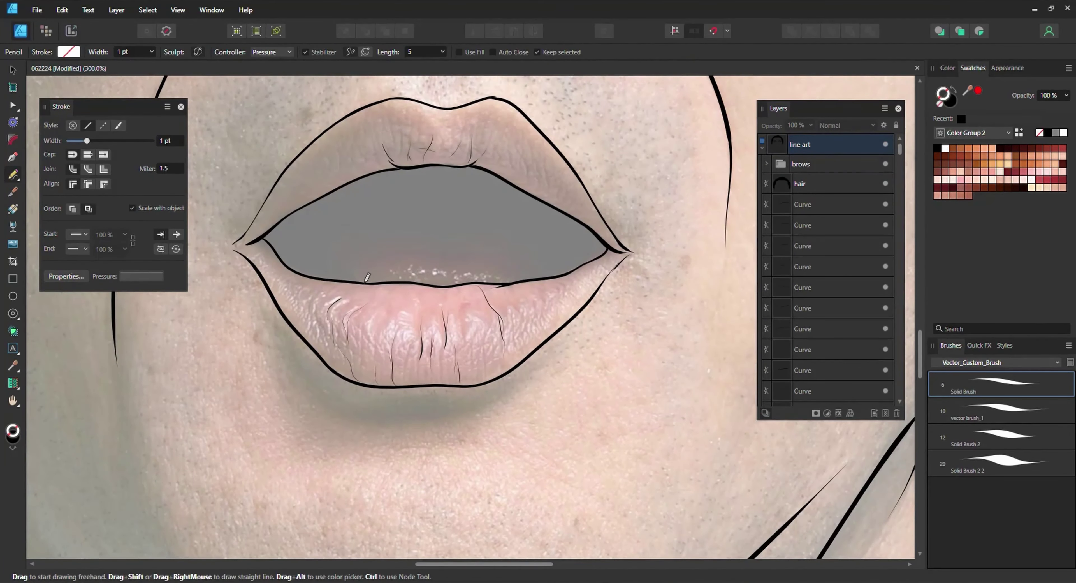
key(b)
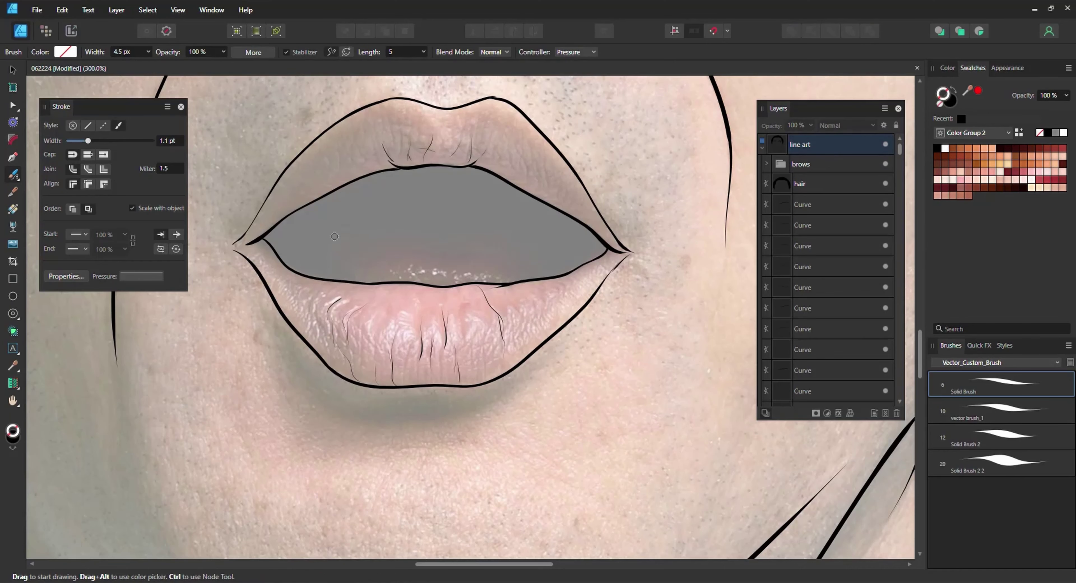
drag(333, 278, 414, 235)
drag(405, 235, 340, 277)
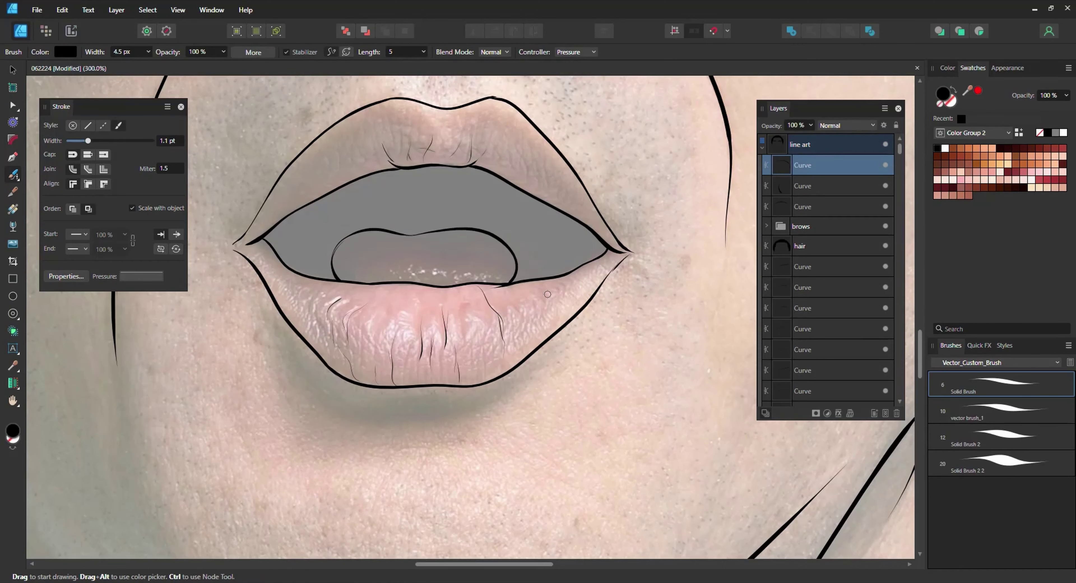
key(n)
scroll(460, 292, down, 5)
scroll(569, 330, up, 5)
scroll(576, 405, up, 5)
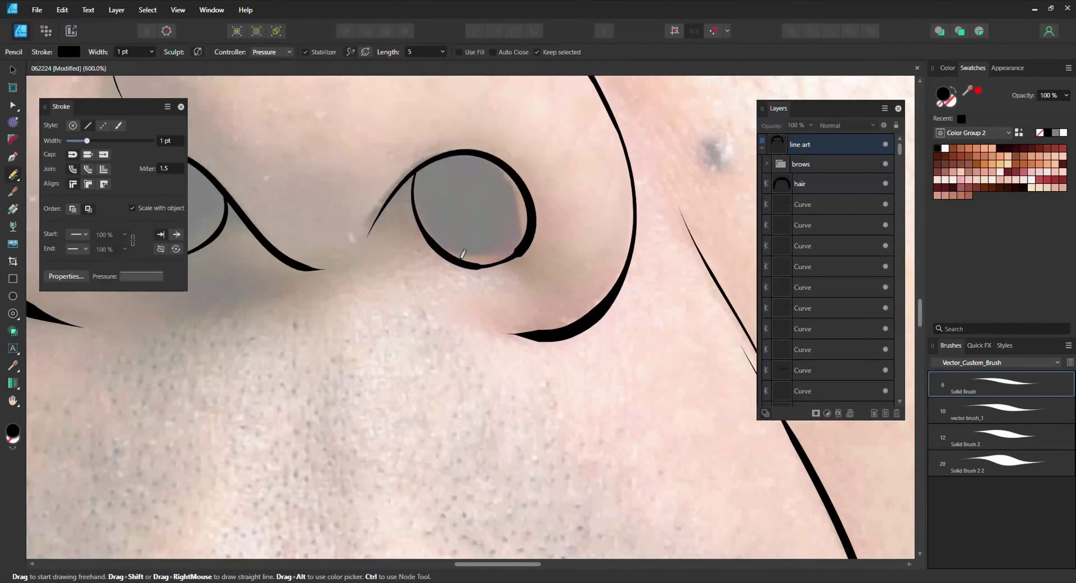
- Trace both nostrils as closed pencil curves and fill each solid black
drag(462, 255, 423, 161)
drag(476, 263, 474, 267)
key(shift+x)
scroll(459, 292, down, 3)
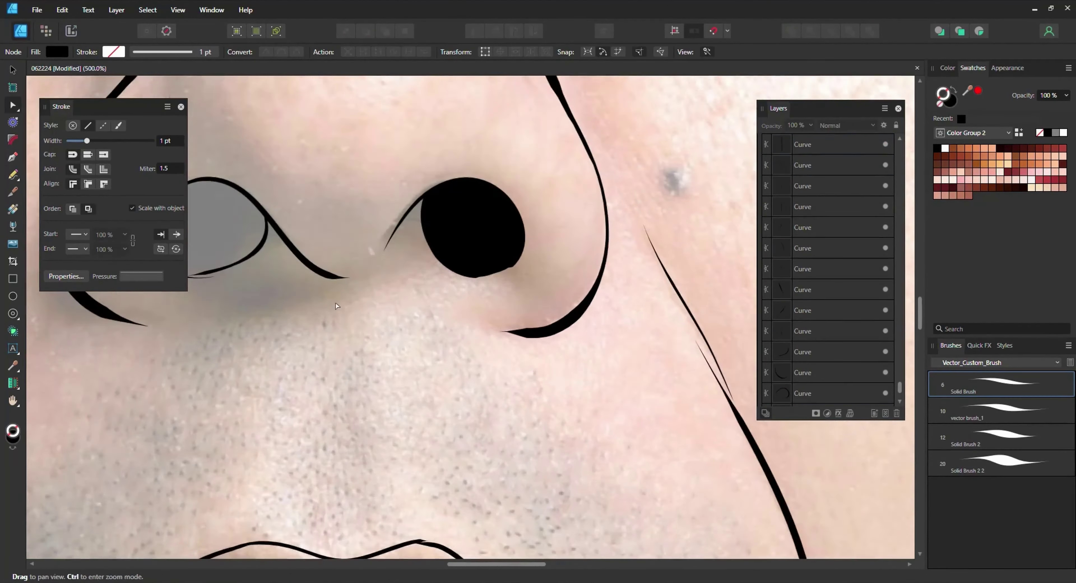
scroll(422, 329, up, 4)
drag(468, 336, 422, 329)
drag(491, 313, 480, 323)
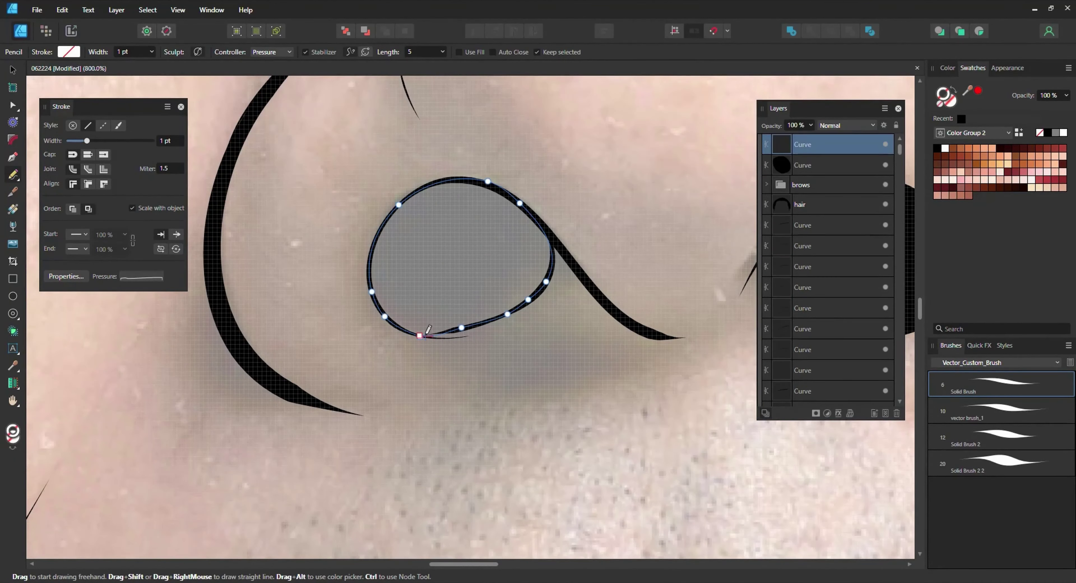
key(shift+x)
- Trace the mouth opening as a closed curve, fill it black, and zoom out
key(a)
scroll(543, 293, down, 3)
scroll(622, 279, down, 4)
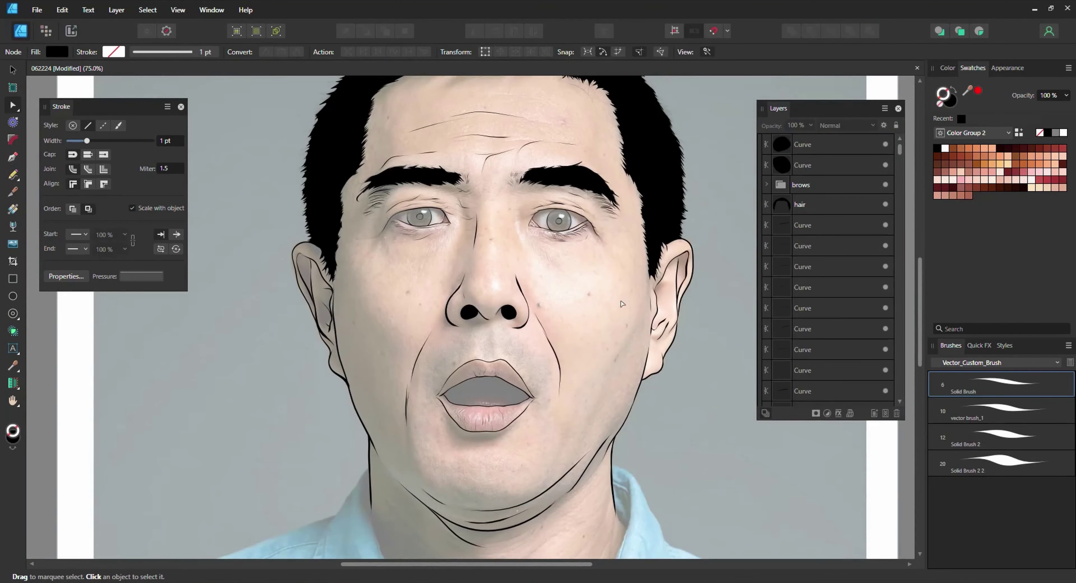
scroll(490, 426, up, 5)
key(n)
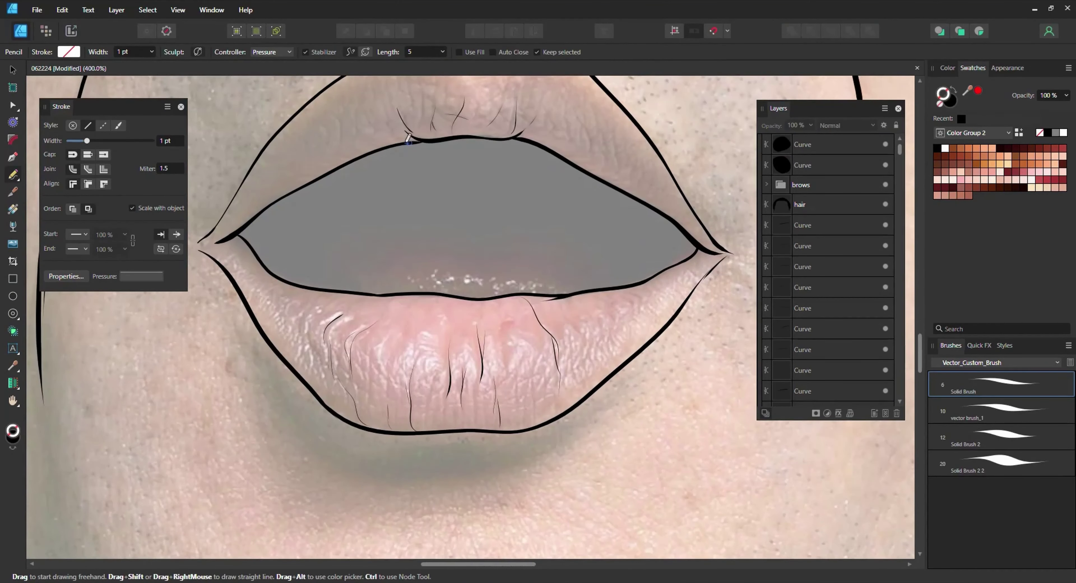
drag(408, 139, 512, 138)
drag(629, 188, 694, 249)
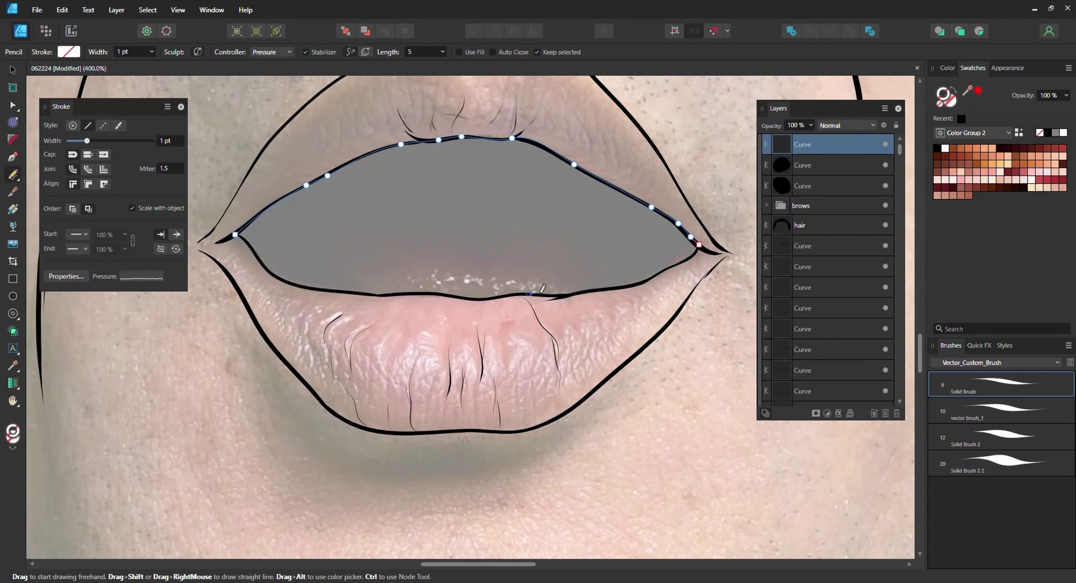
drag(235, 232, 697, 246)
key(a)
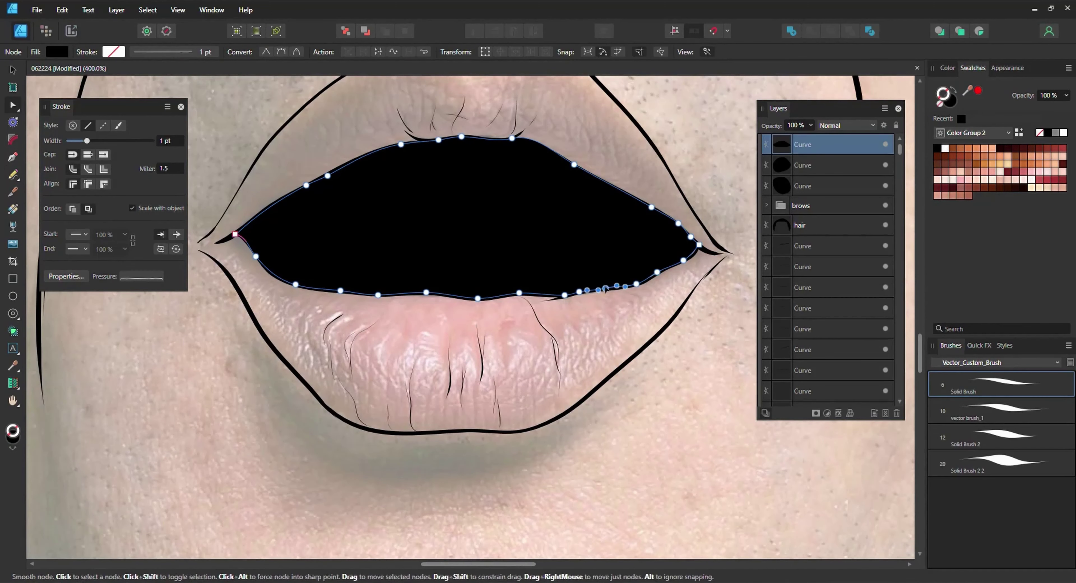
key(ctrl+d)
key(ctrl+0)
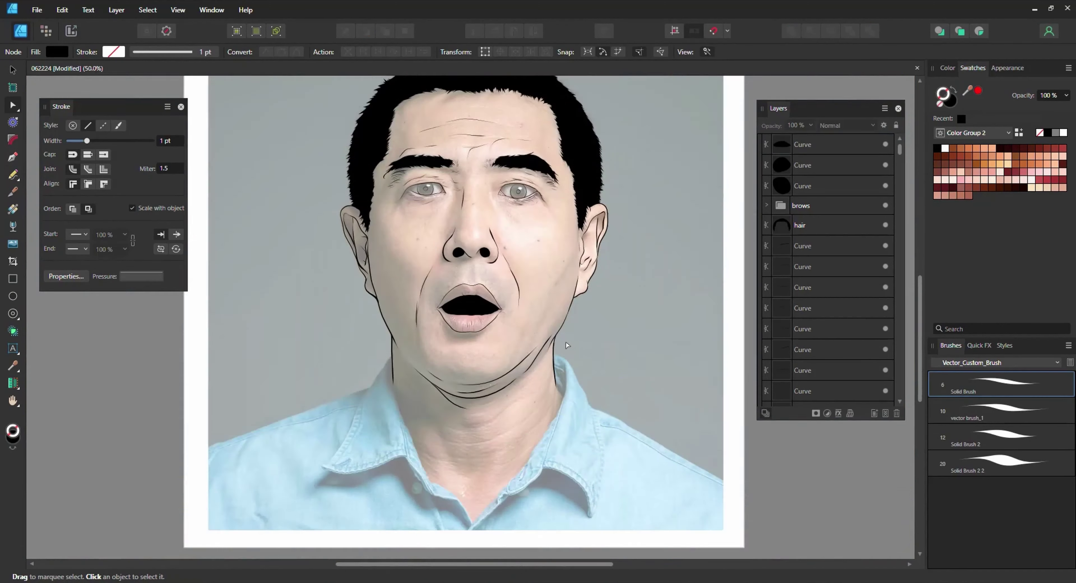
- Pencil a small circle over the eye's iris for the pupil
scroll(518, 191, up, 10)
key(n)
drag(469, 199, 469, 208)
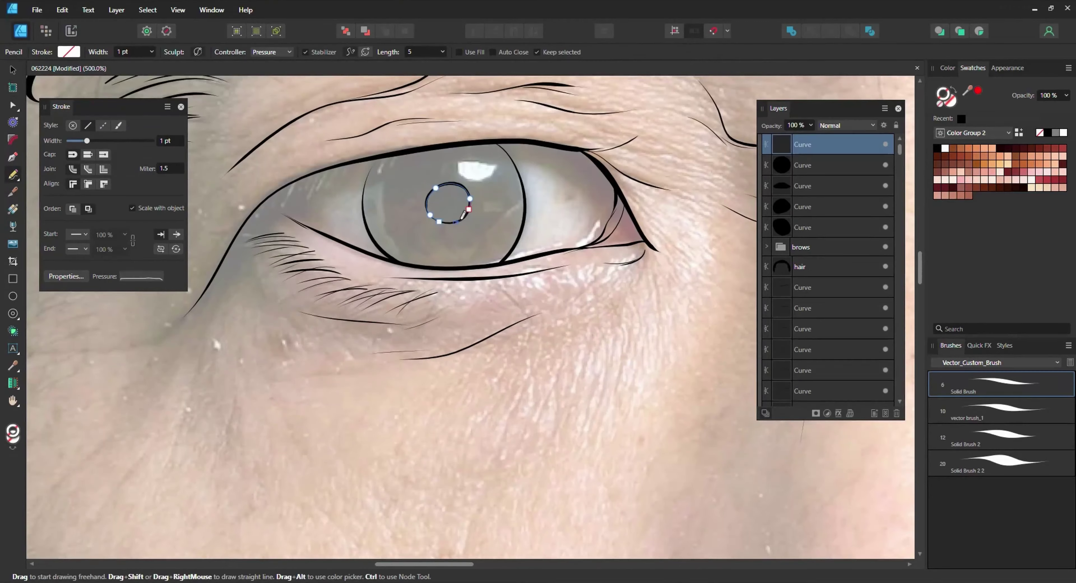
- Fill the pupil circle with black from Swatches and deselect it
click(941, 156)
key(ctrl+d)
key(ctrl+0)
scroll(303, 283, up, 9)
- Paint a short extra black brush stroke on the face
key(b)
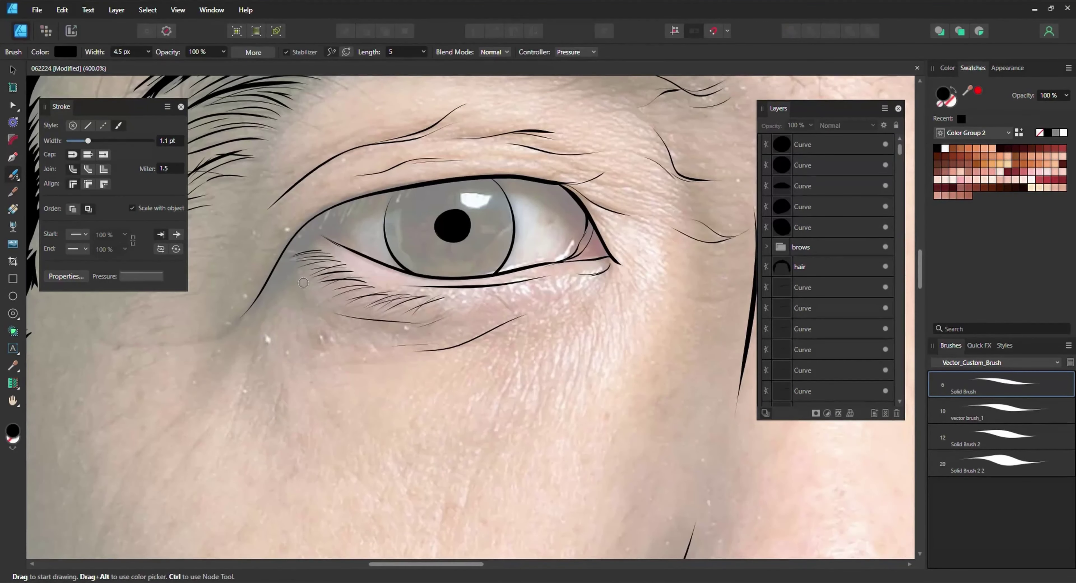
key(ctrl+minus)
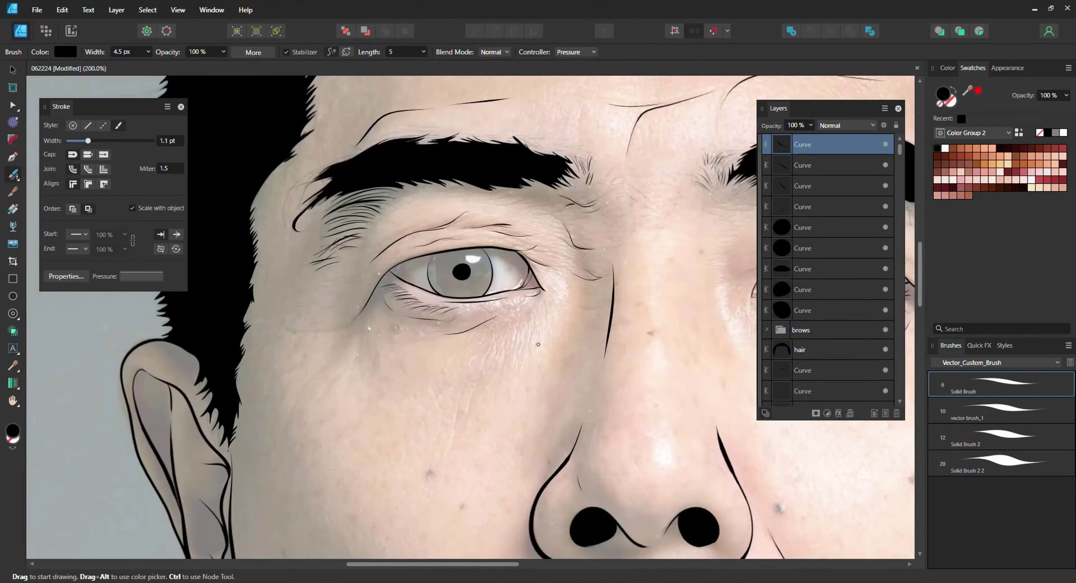
key(ctrl+minus)
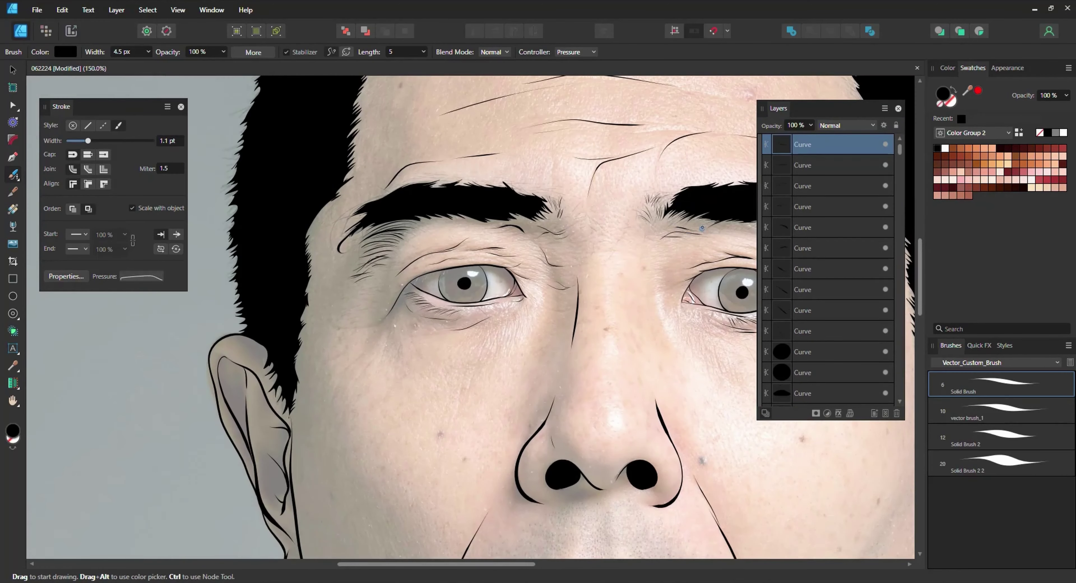
scroll(702, 228, down, 2)
scroll(396, 250, right, 5)
key(ctrl+minus)
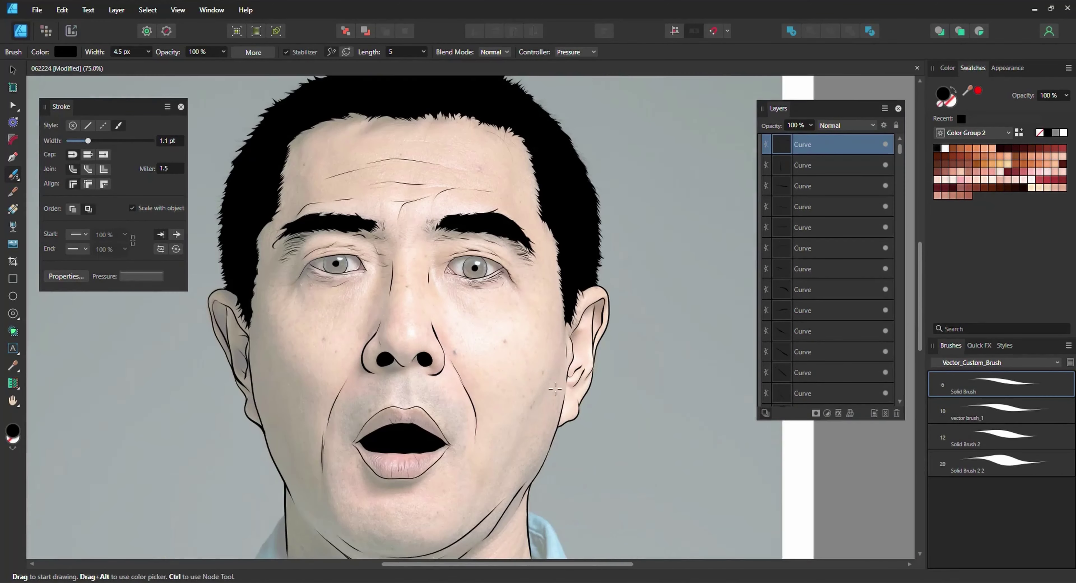
scroll(333, 328, down, 2)
scroll(333, 329, left, 3)
drag(310, 296, 333, 329)
- Brush a black line down the right side of the neck
key(ctrl+plus)
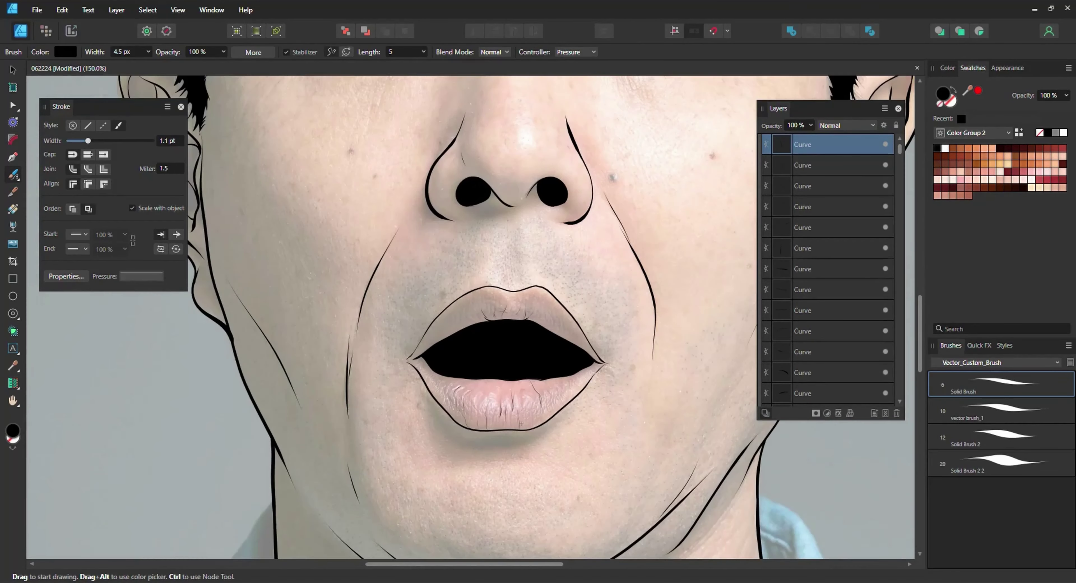
key(ctrl+minus)
scroll(432, 213, down, 3)
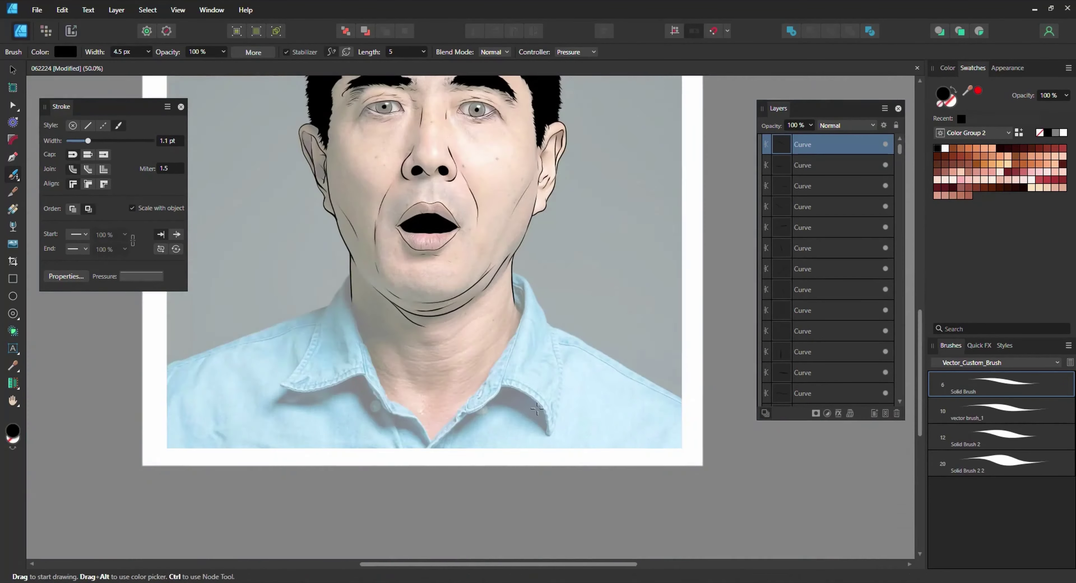
drag(556, 191, 559, 300)
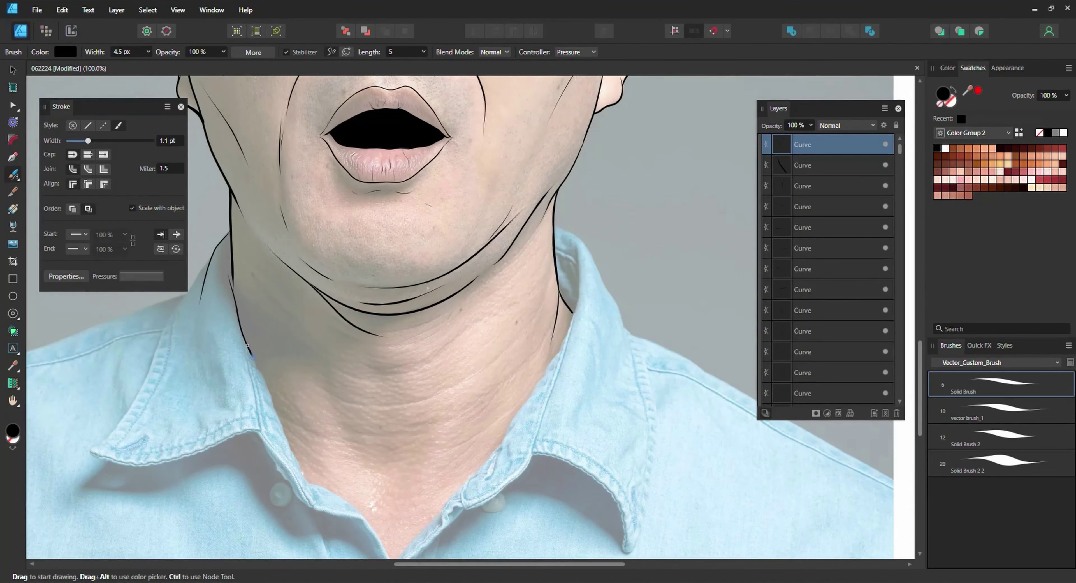